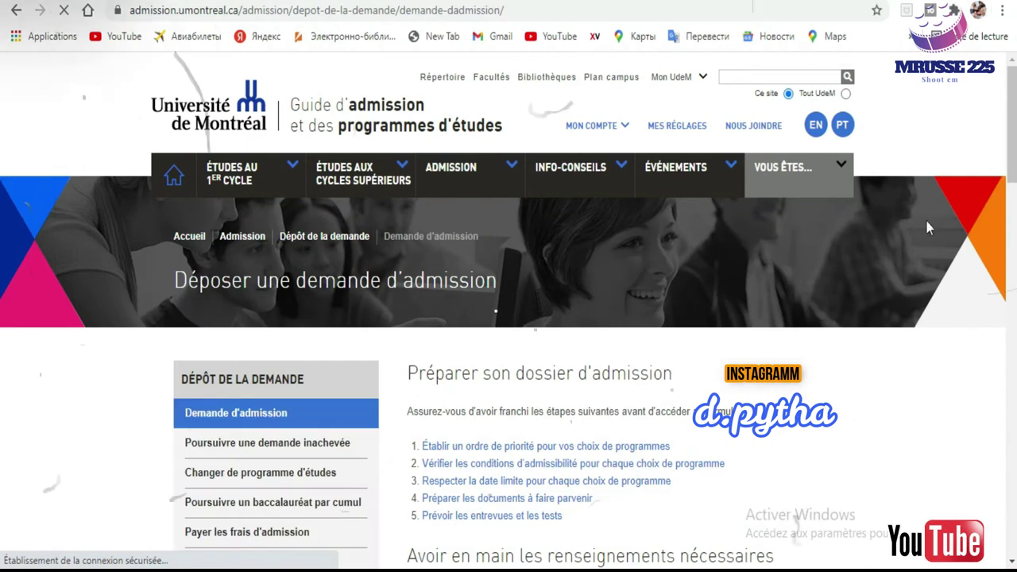
Scroll down and open the admission application login page via 'Accéder au formulaire'.
scroll(2, 159, down, 5)
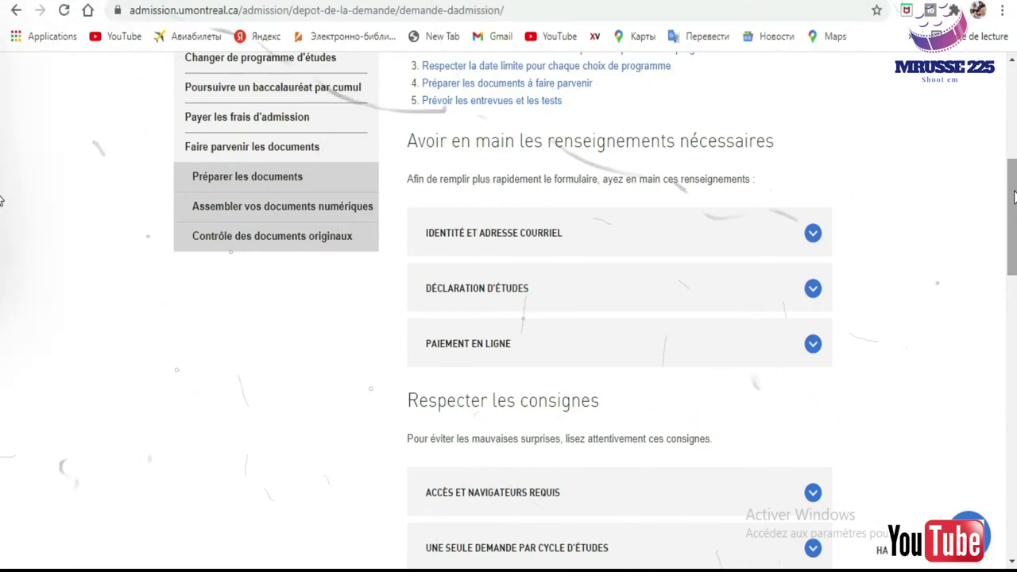
drag(1014, 197, 1014, 235)
scroll(2, 238, down, 3)
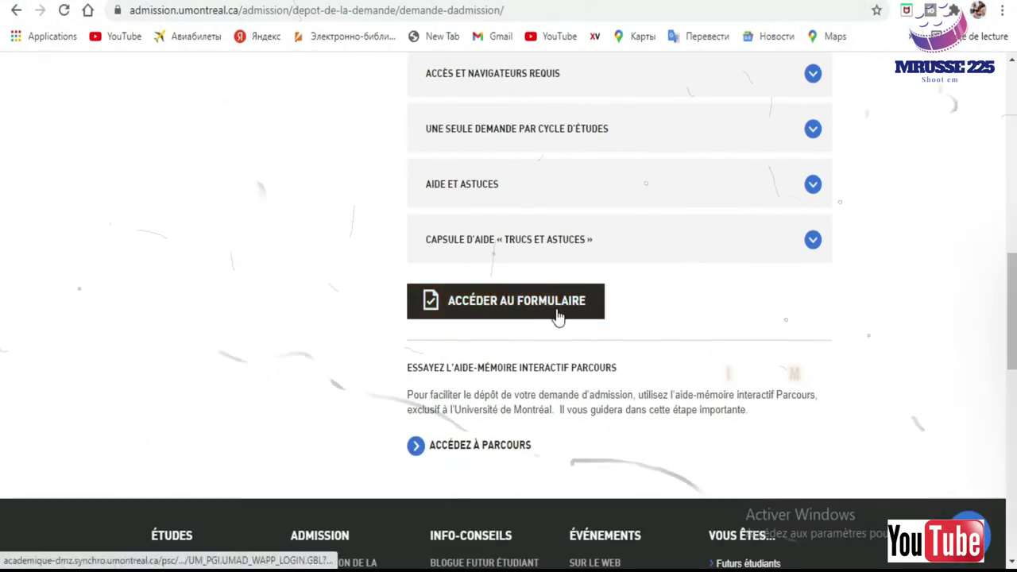
click(481, 309)
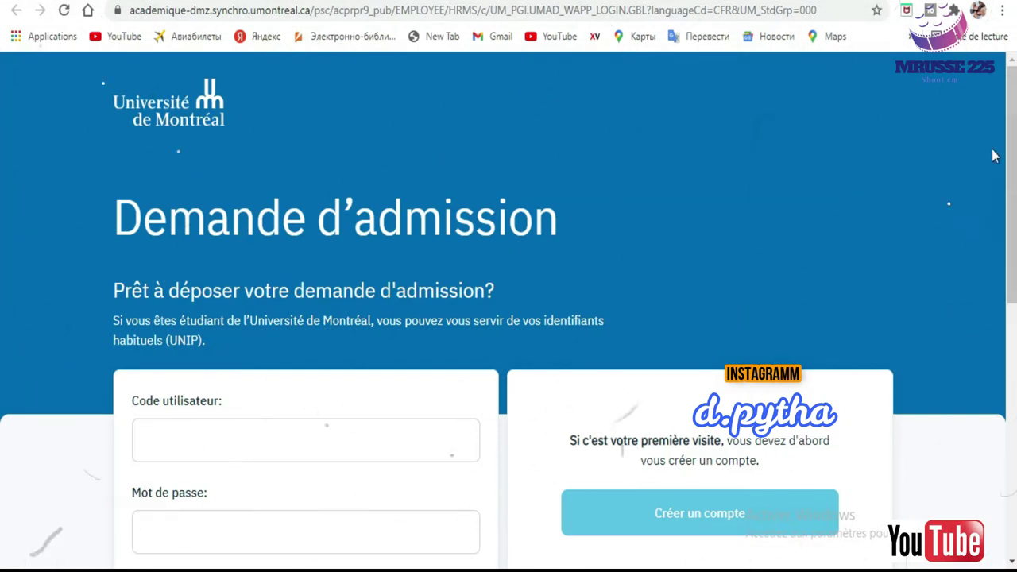
Open the 'Créer un compte' form and put the cursor in the Code utilisateur field.
scroll(1013, 131, down, 3)
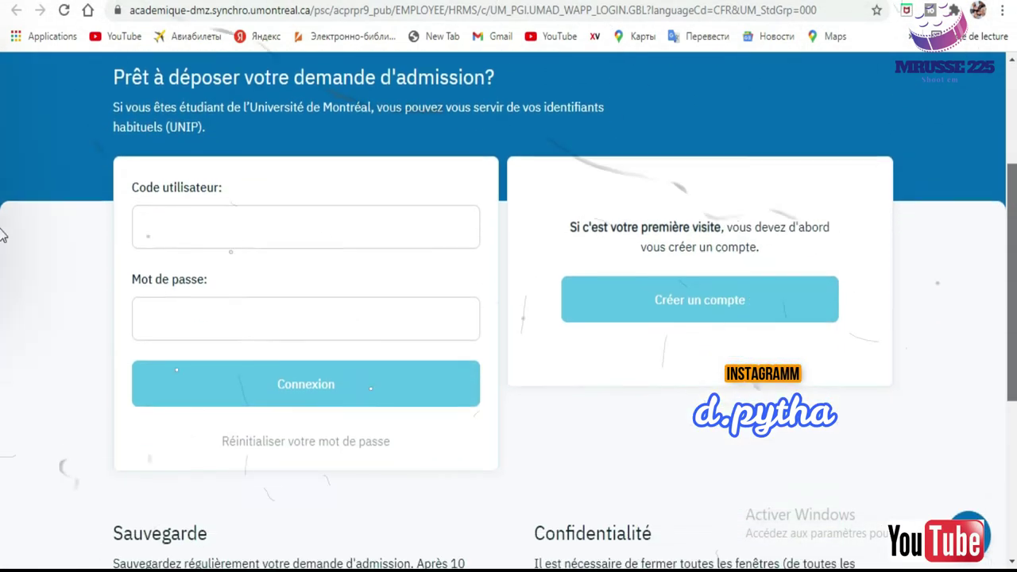
click(682, 291)
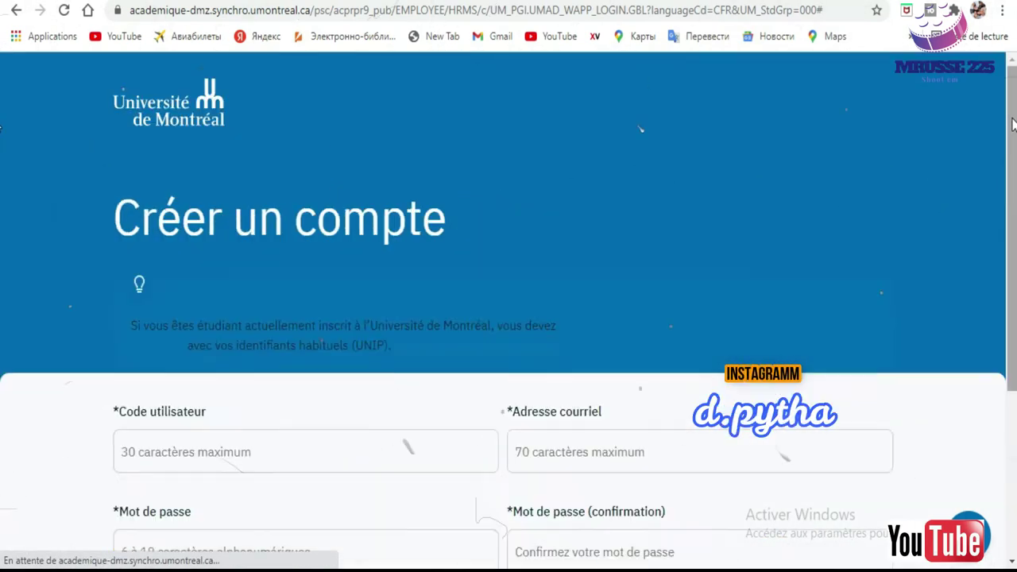
scroll(0, 238, down, 3)
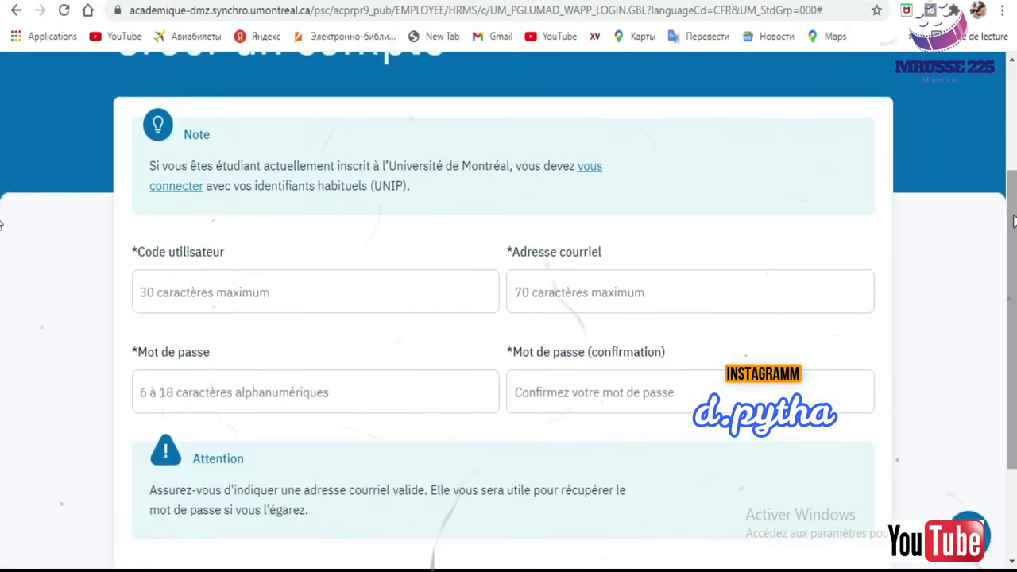
click(329, 284)
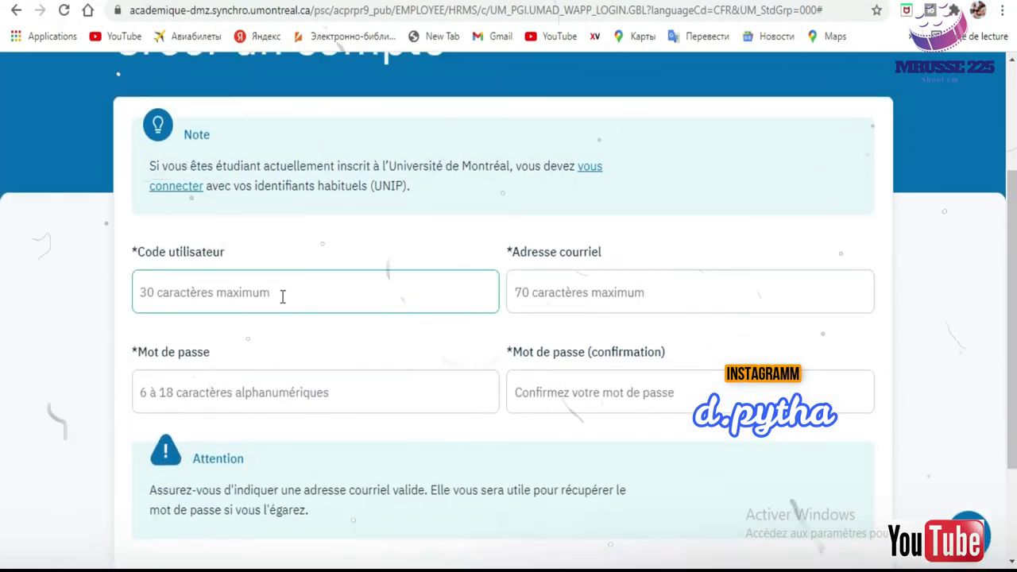
click(354, 168)
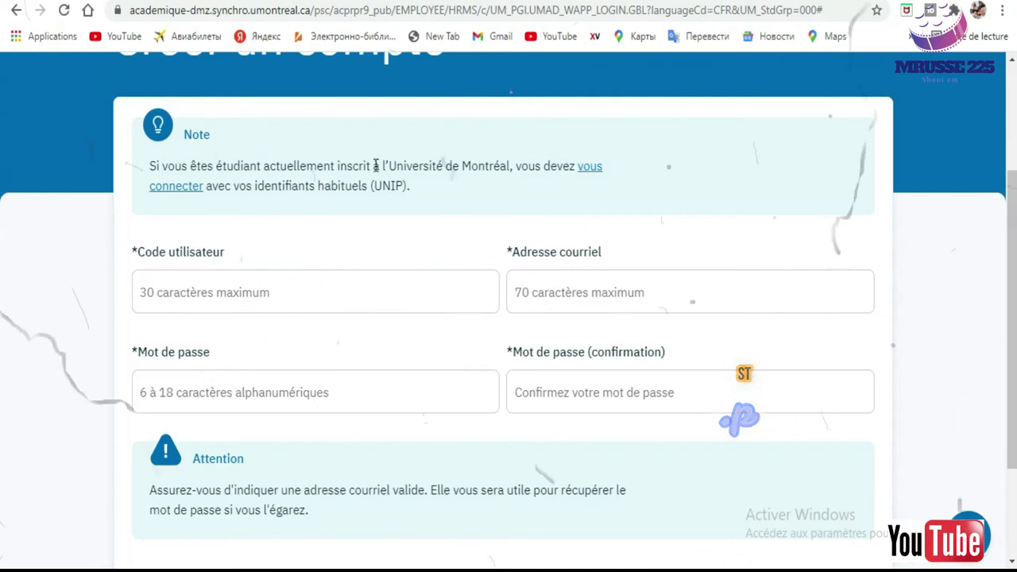
click(286, 293)
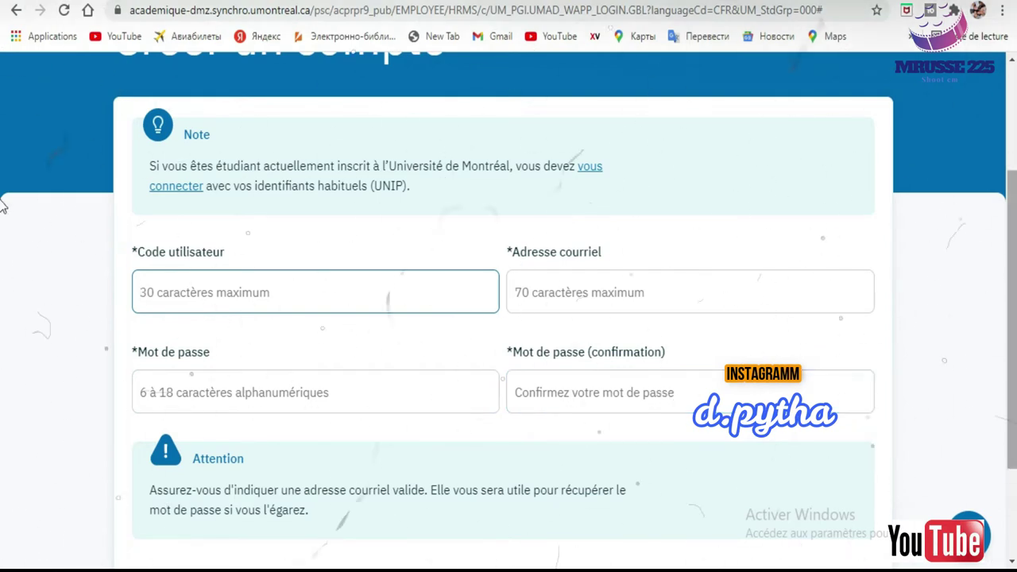
scroll(4, 205, down, 2)
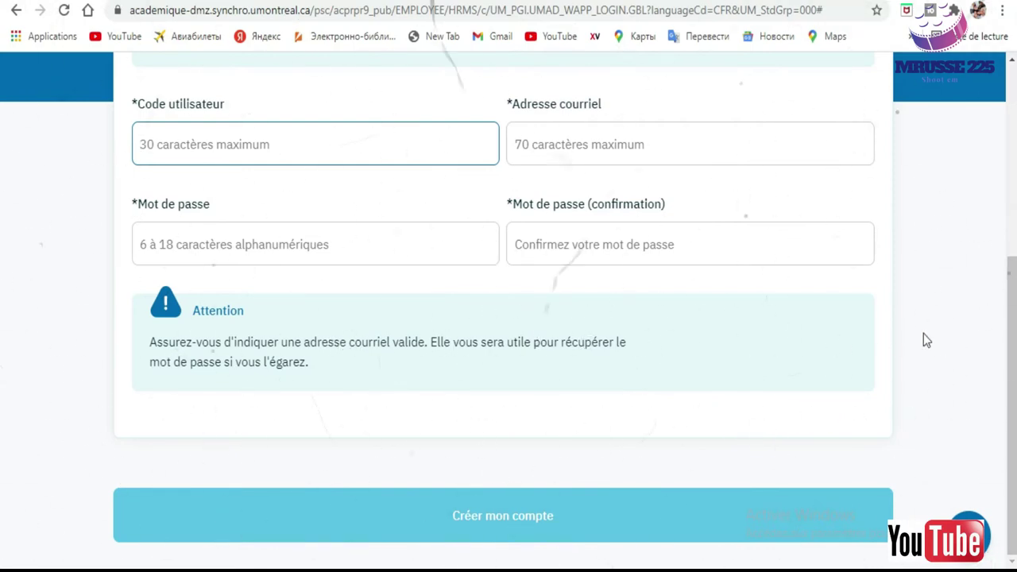
scroll(2, 326, up, 4)
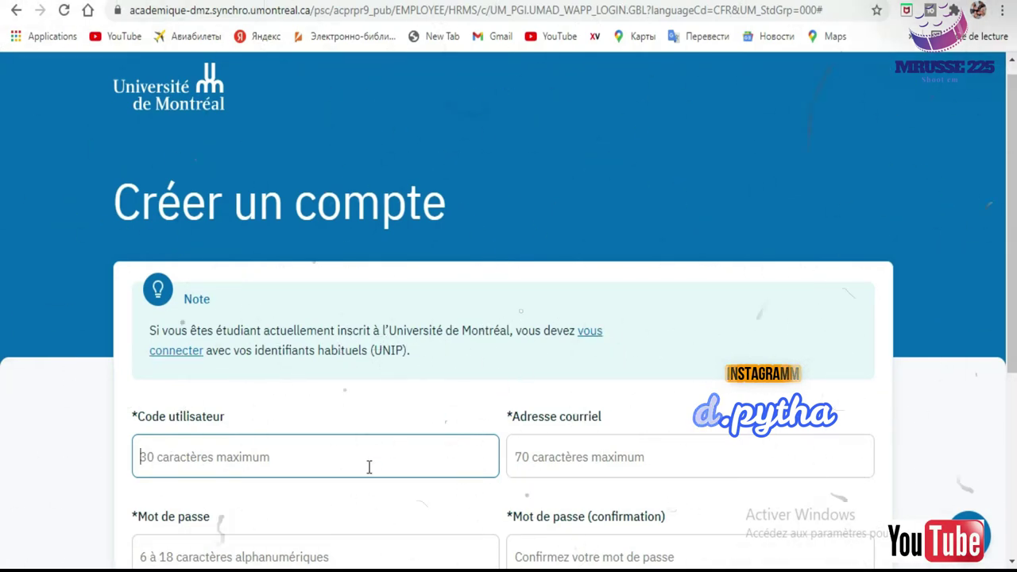
scroll(3, 286, down, 2)
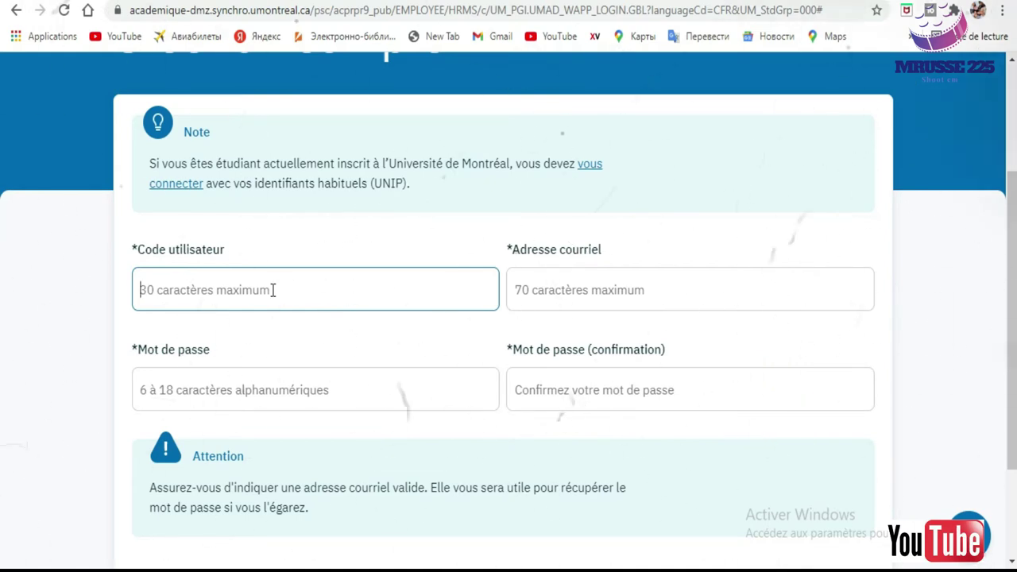
Enter the user code and the e-mail address in the account form.
text(14AL)
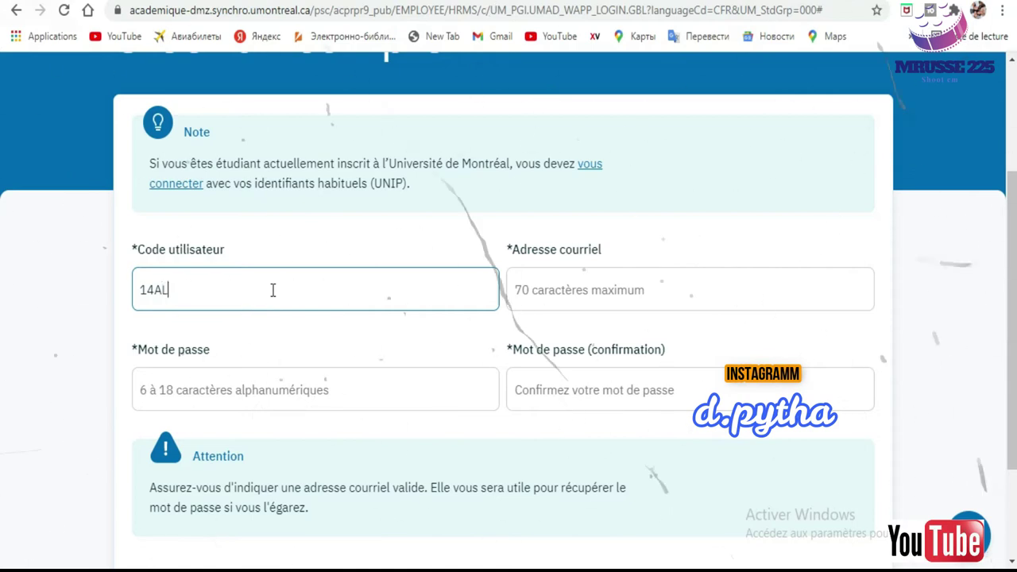
text(25)
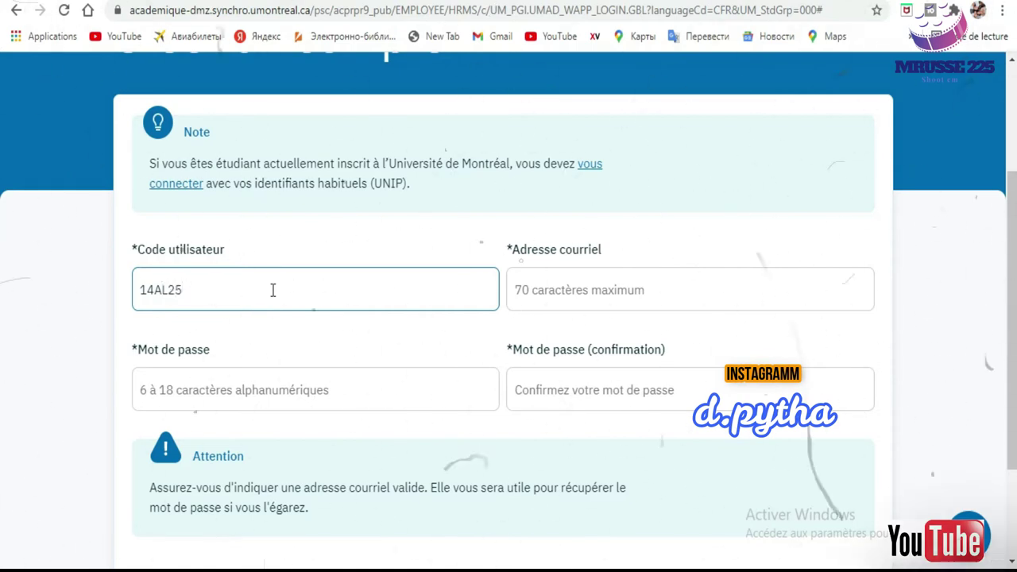
click(614, 296)
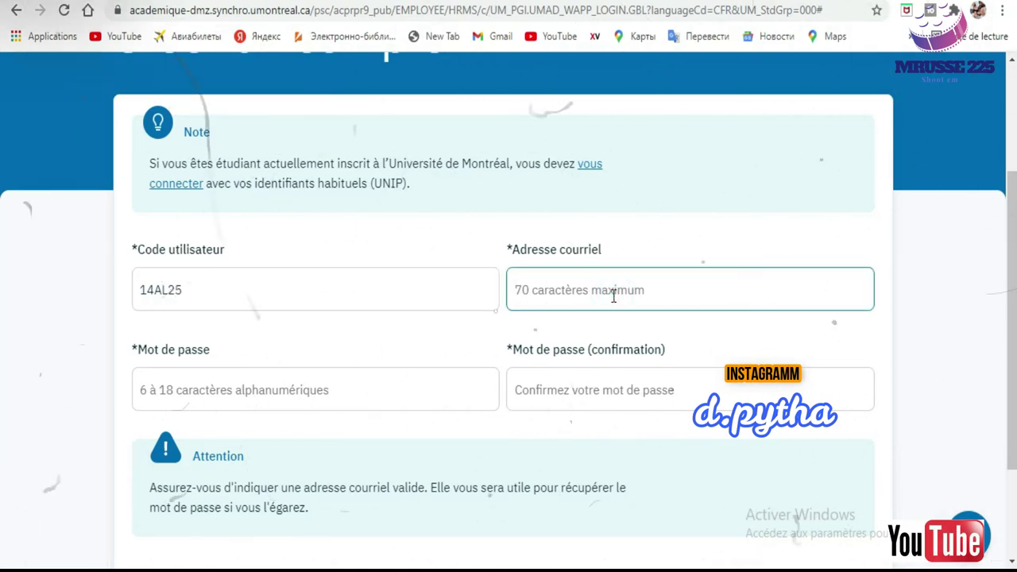
text(MONDE)
key(BackSpace)
key(BackSpace)
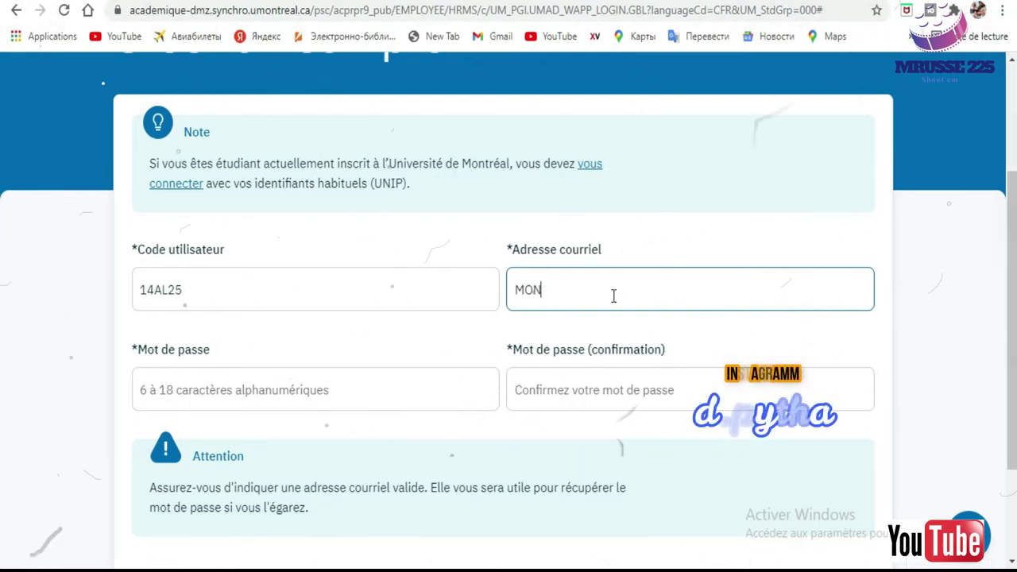
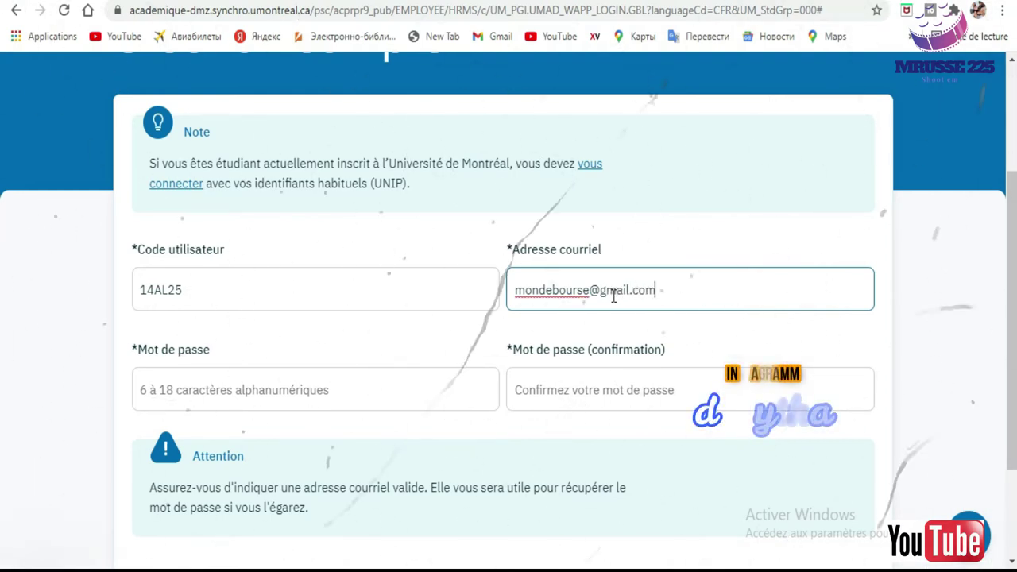
Type the account password and its confirmation in the two password fields.
key(Tab)
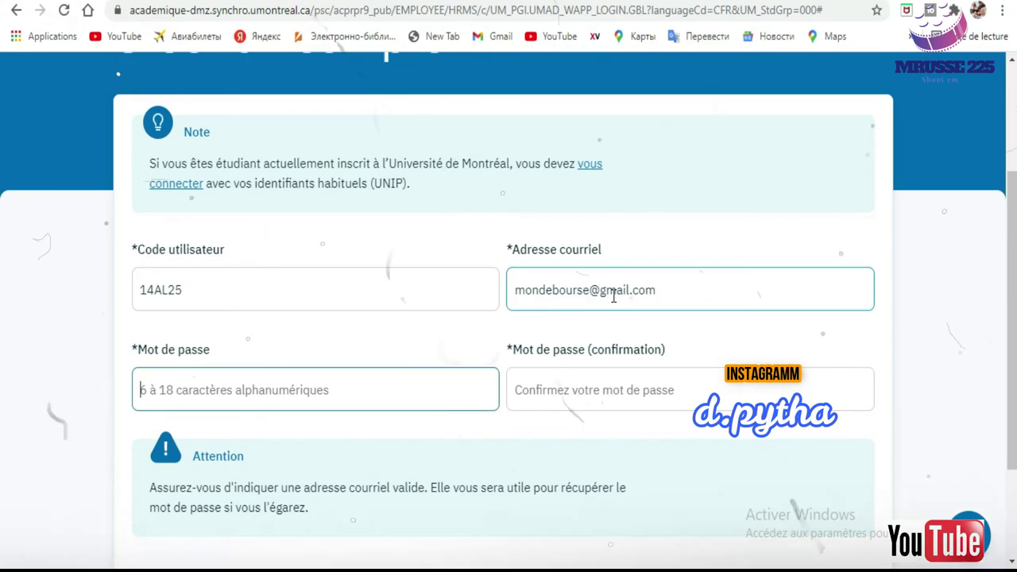
text(1)
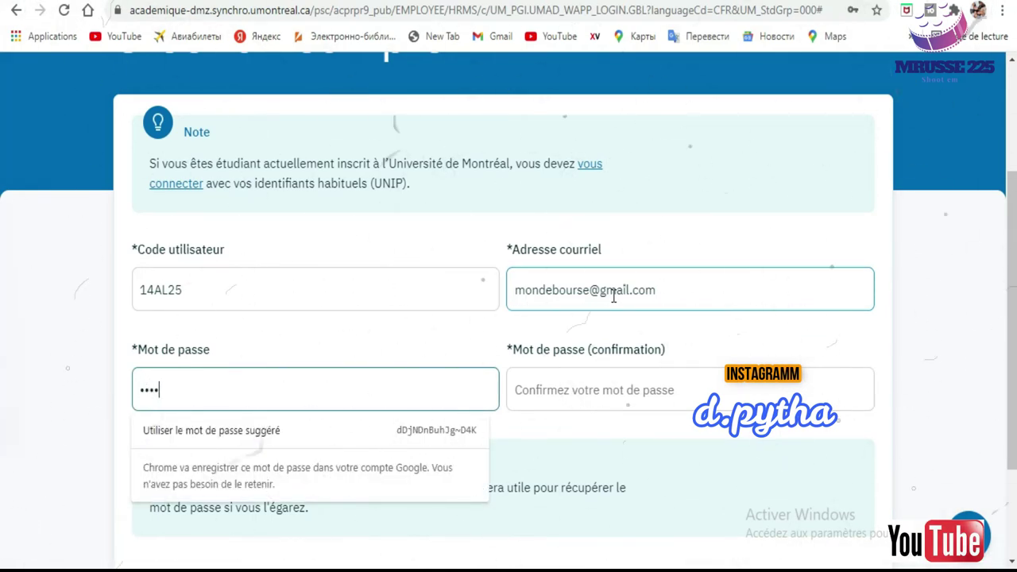
text(2345678)
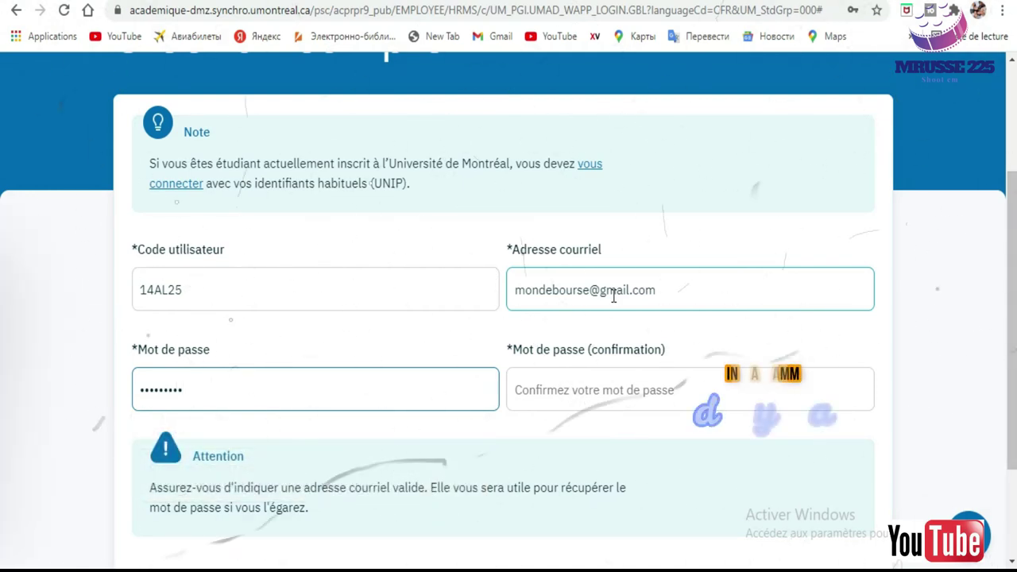
key(Tab)
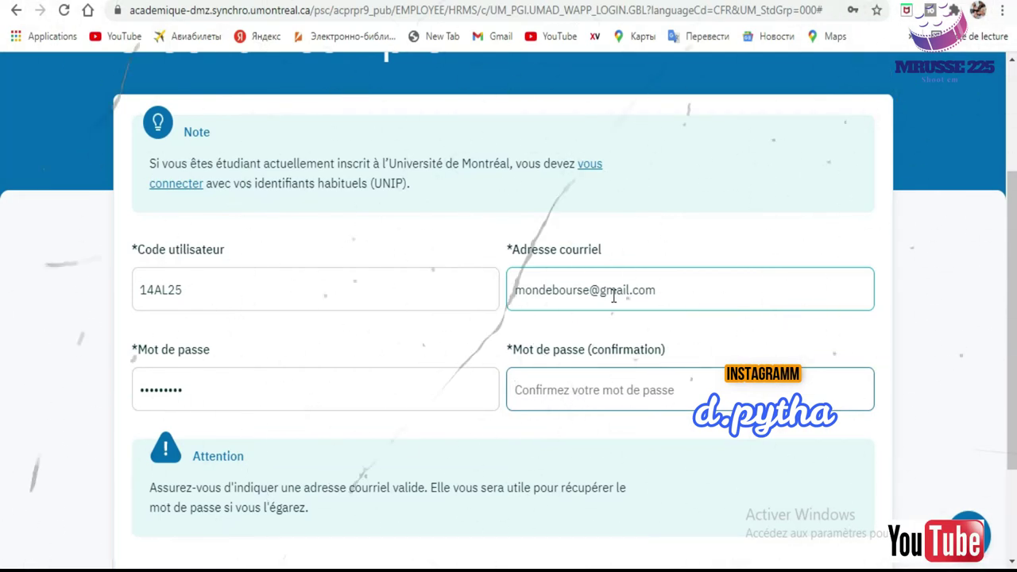
text(1)
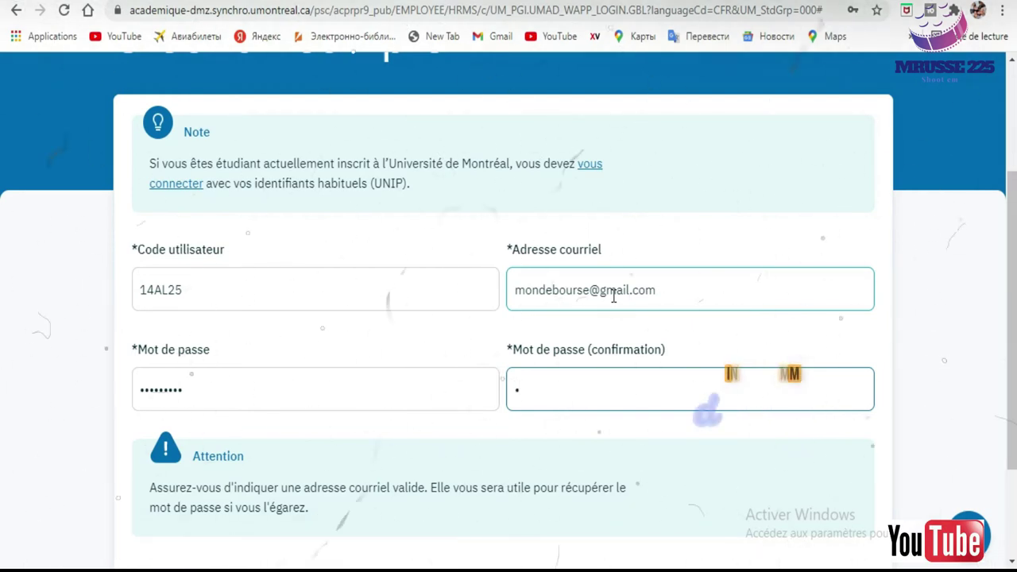
text(234)
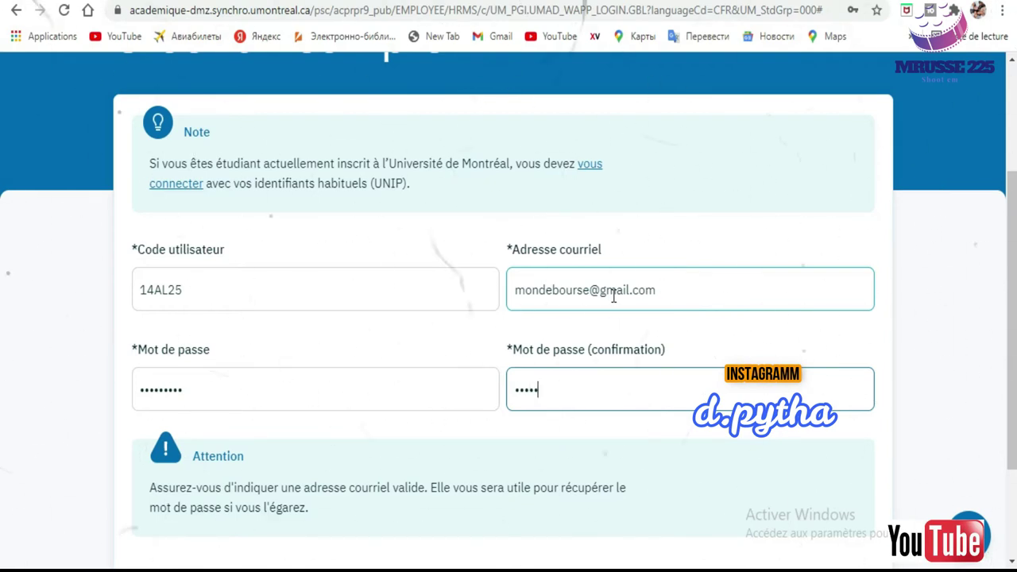
text(56789)
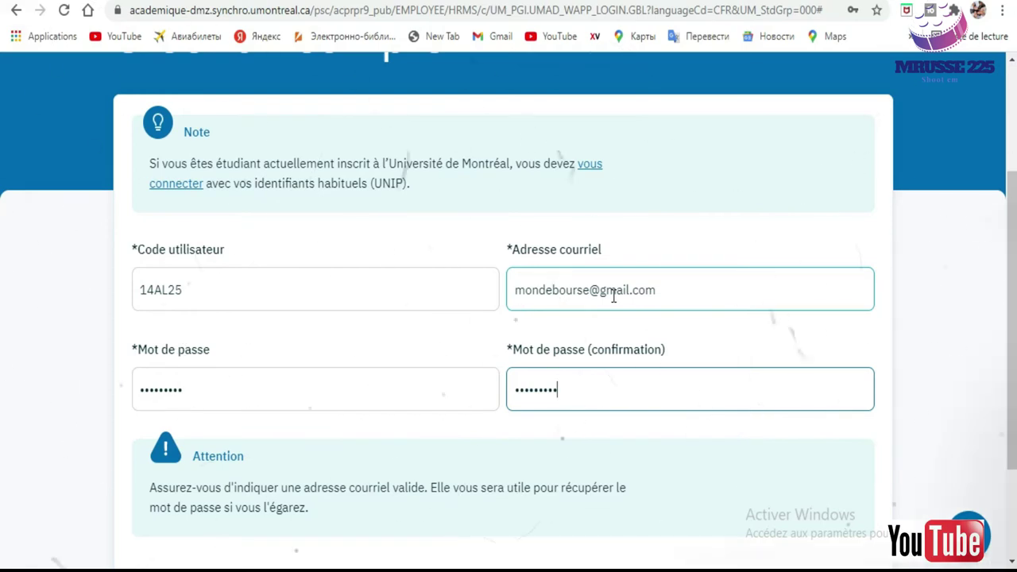
scroll(3, 238, down, 2)
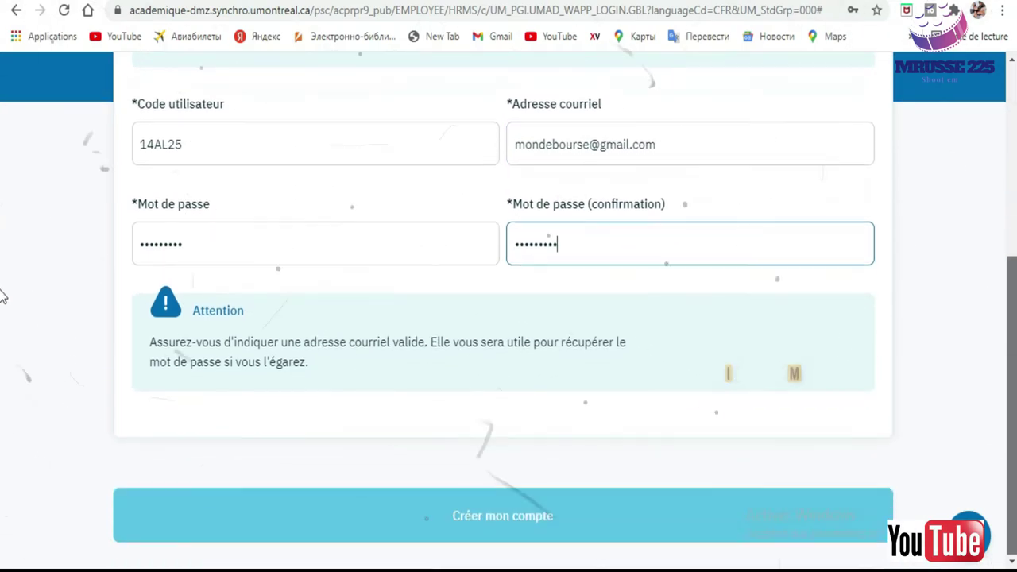
click(495, 513)
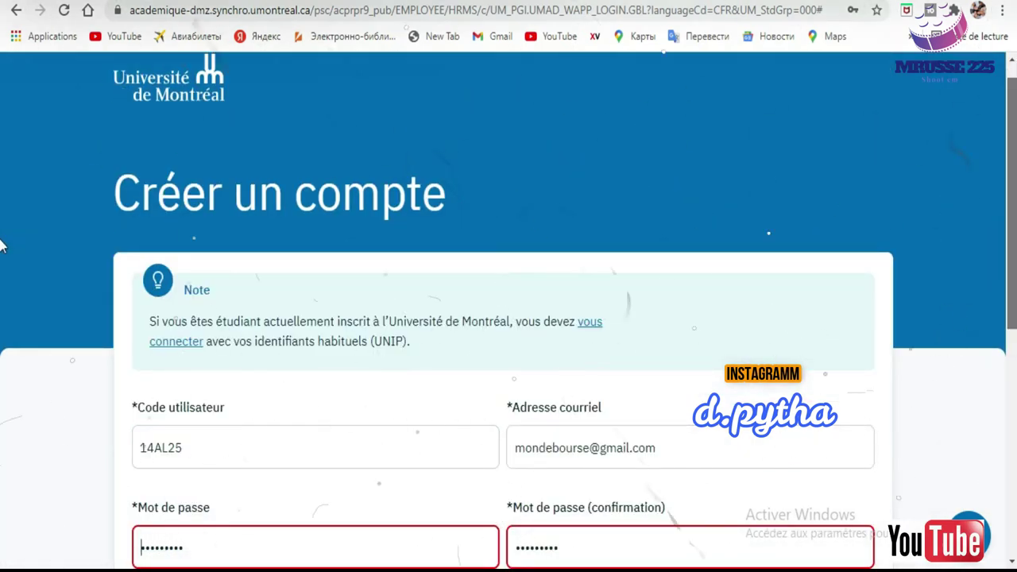
scroll(4, 333, down, 4)
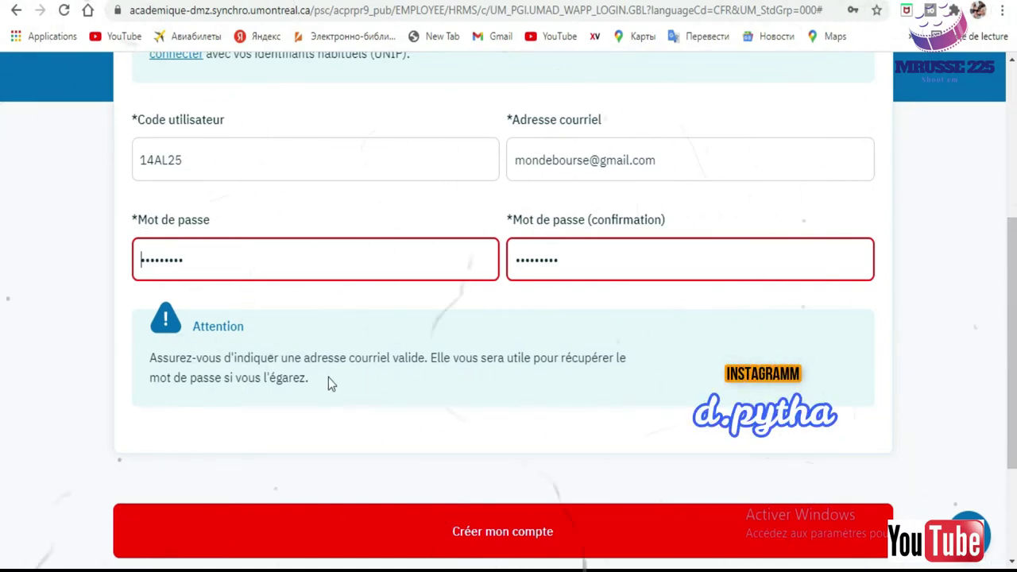
scroll(978, 374, down, 2)
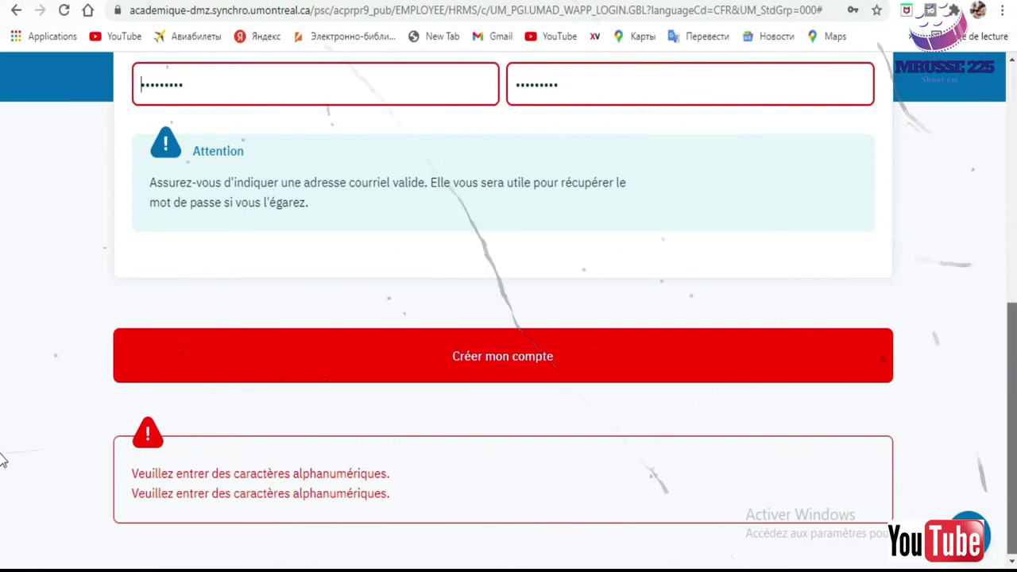
scroll(3, 460, up, 3)
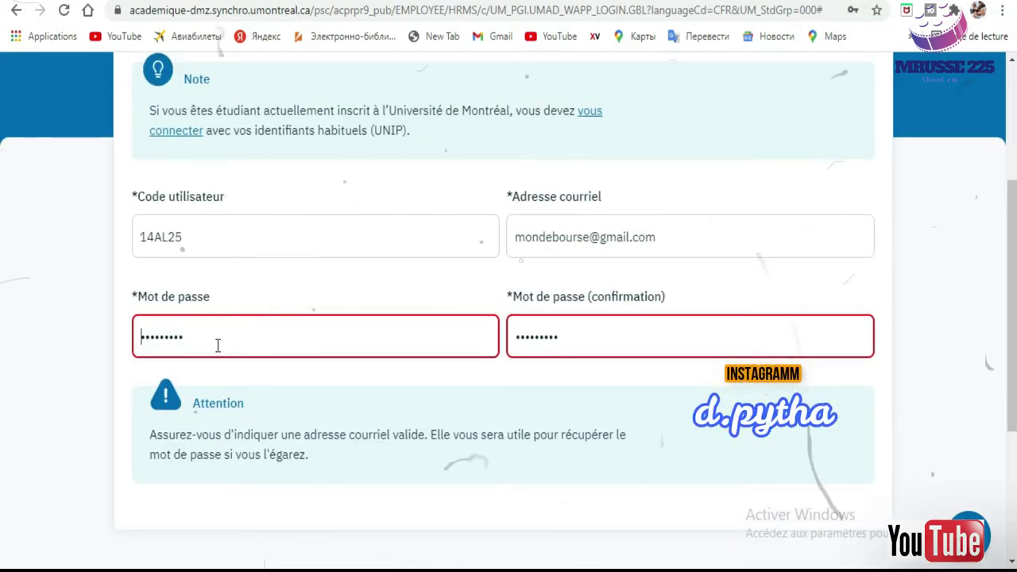
Replace both password fields with a new nine-character password and submit with Créer mon compte.
key(ctrl+a)
text(****)
key(BackSpace)
key(BackSpace)
key(BackSpace)
key(BackSpace)
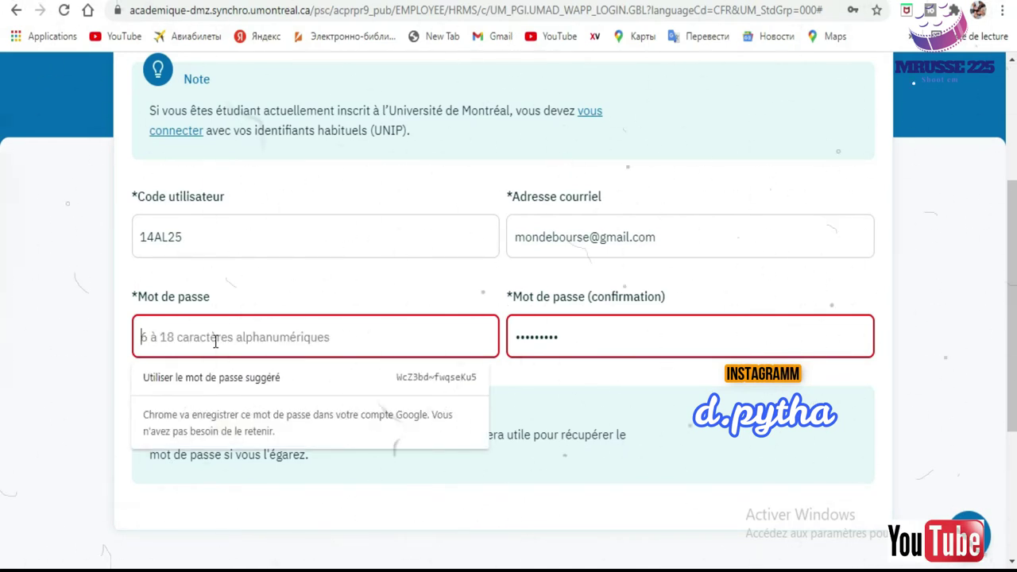
text(******)
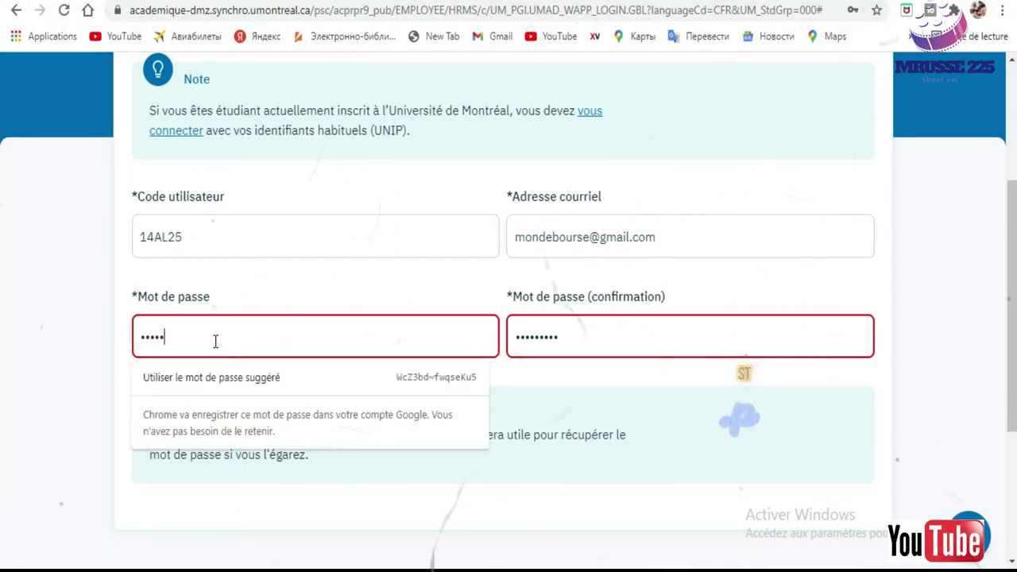
text(***)
key(Tab)
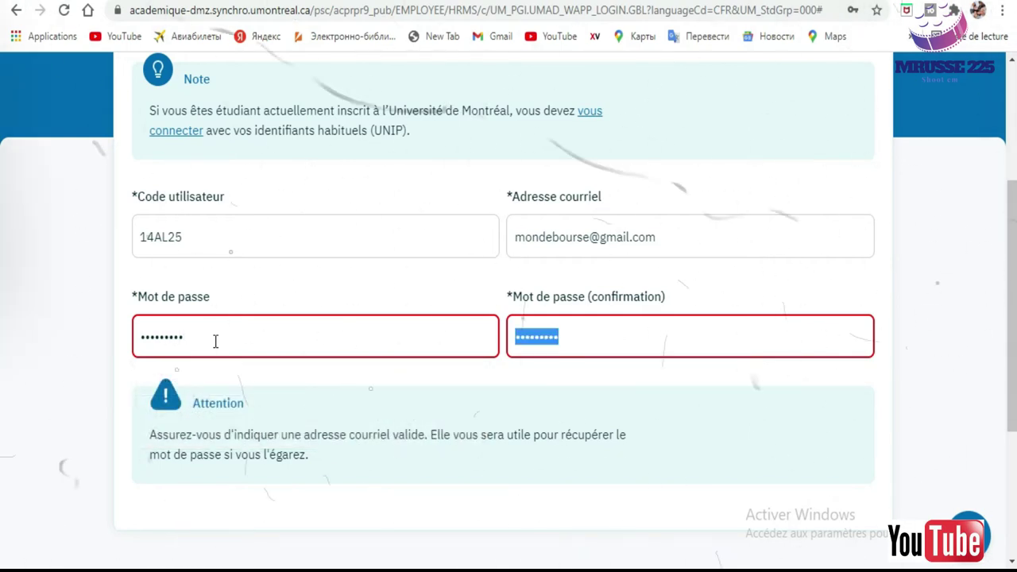
text(***)
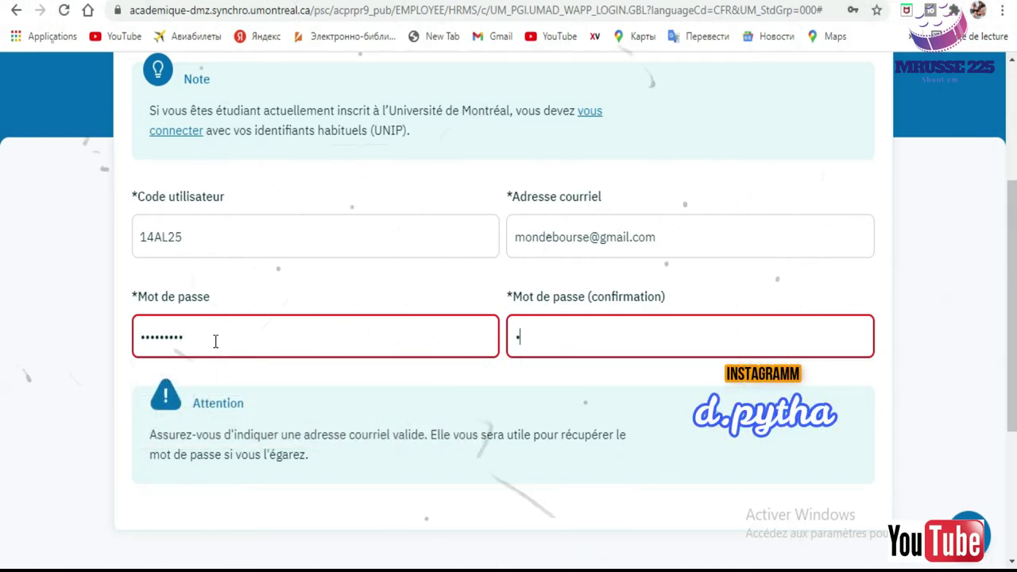
text(******)
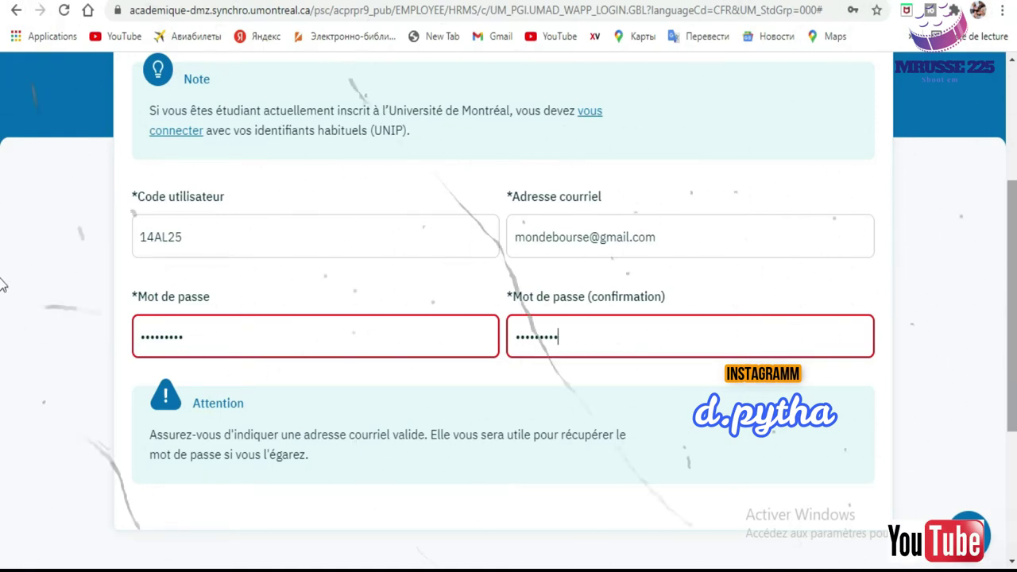
scroll(659, 396, down, 3)
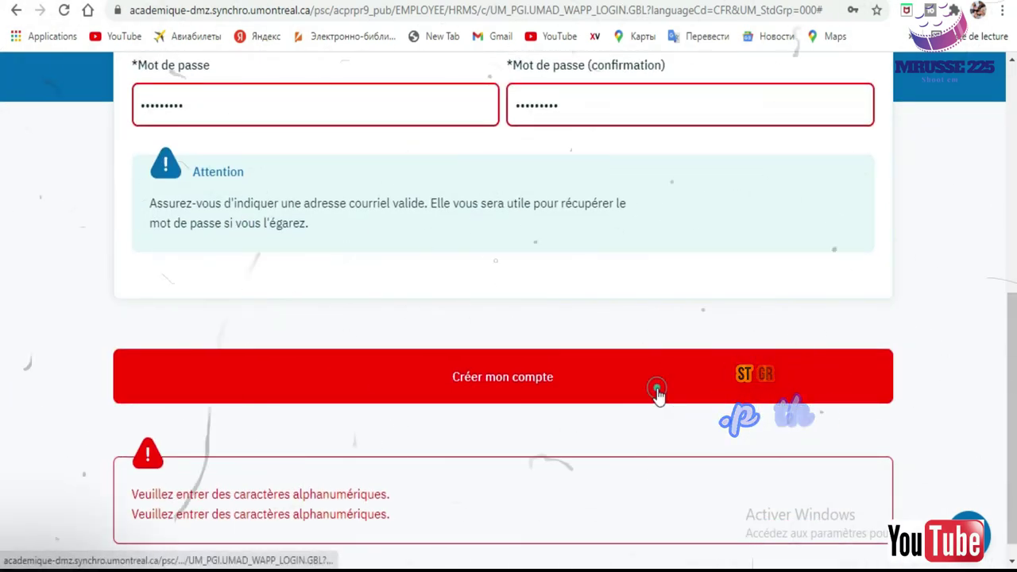
click(657, 393)
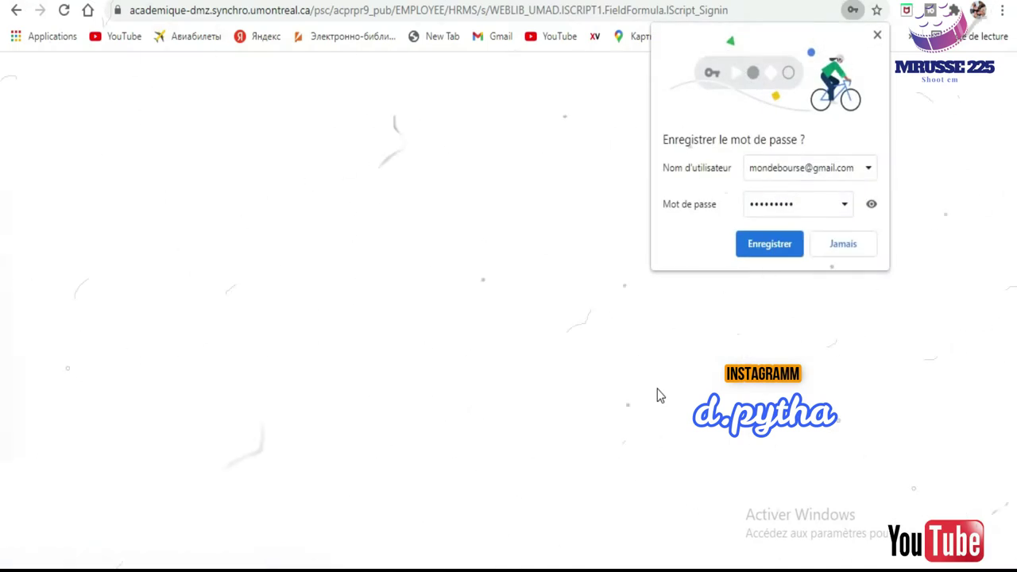
Save the login in Chrome's password prompt and look over the Mes demandes page.
click(775, 247)
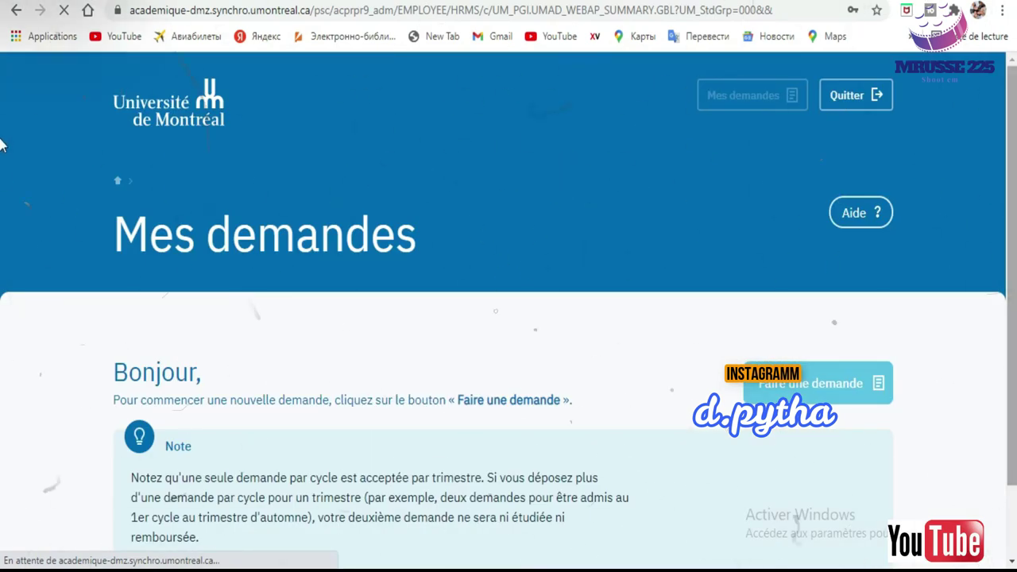
scroll(478, 253, down, 1)
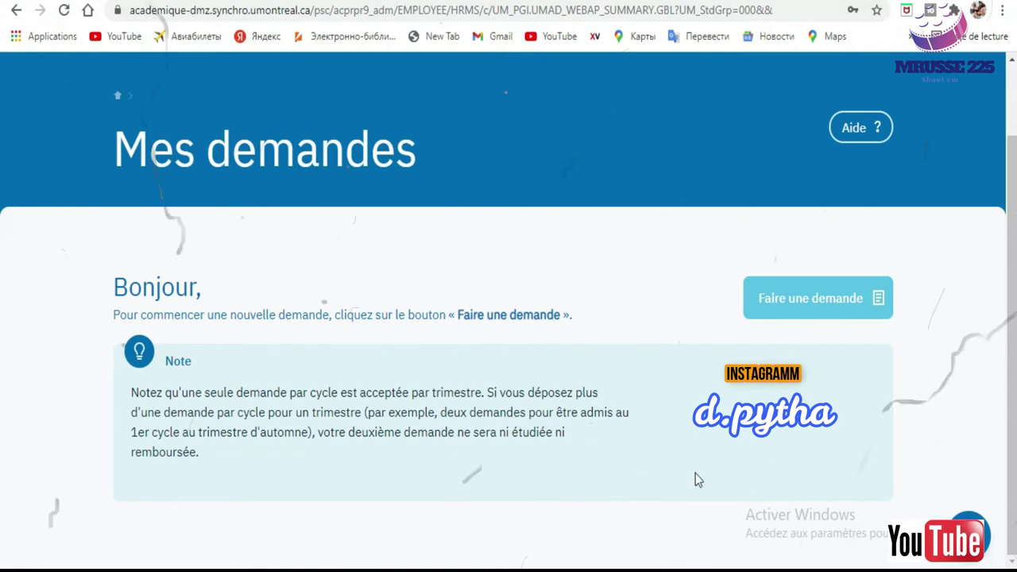
scroll(2, 119, up, 1)
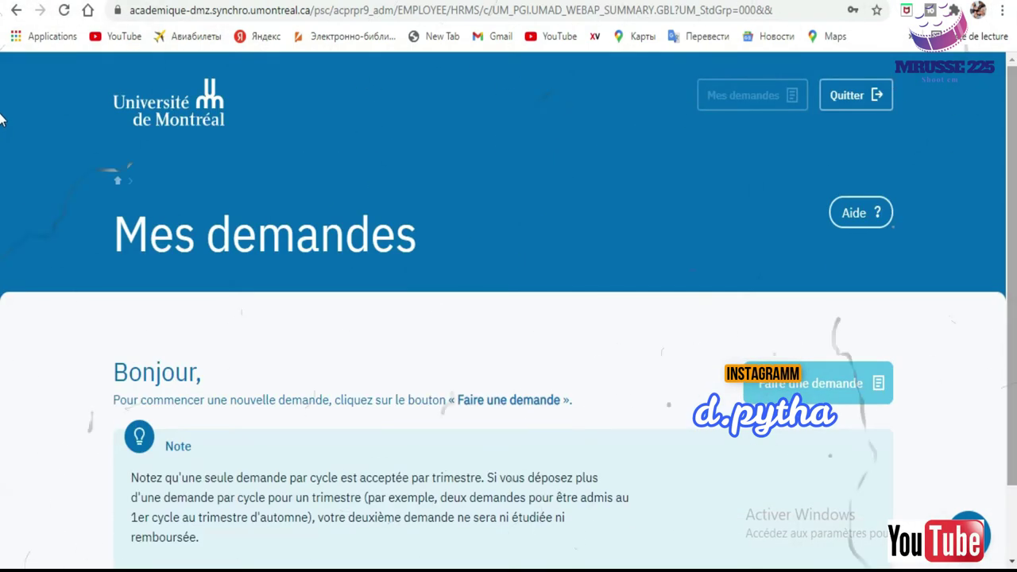
scroll(3, 220, down, 1)
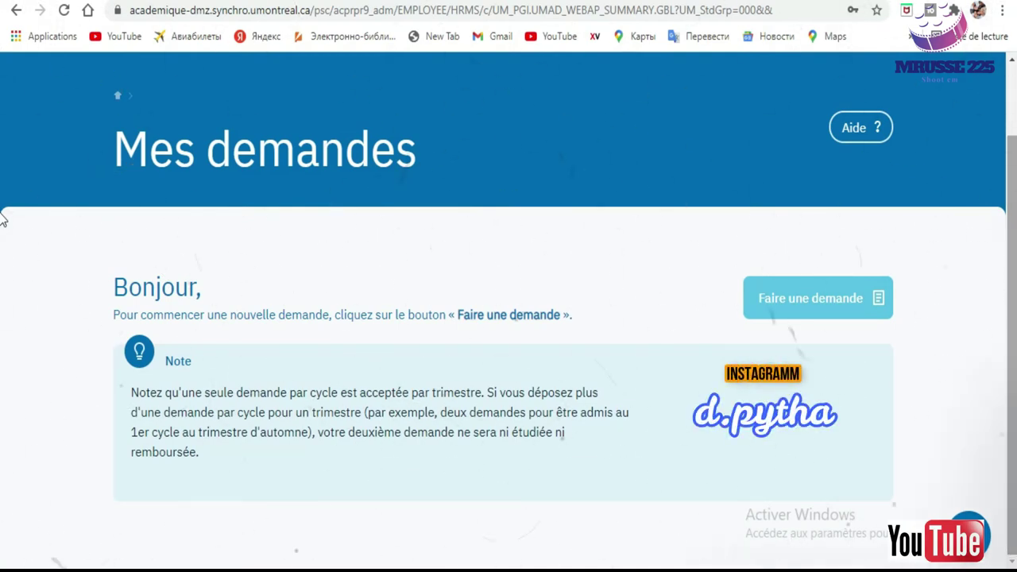
scroll(2, 220, up, 1)
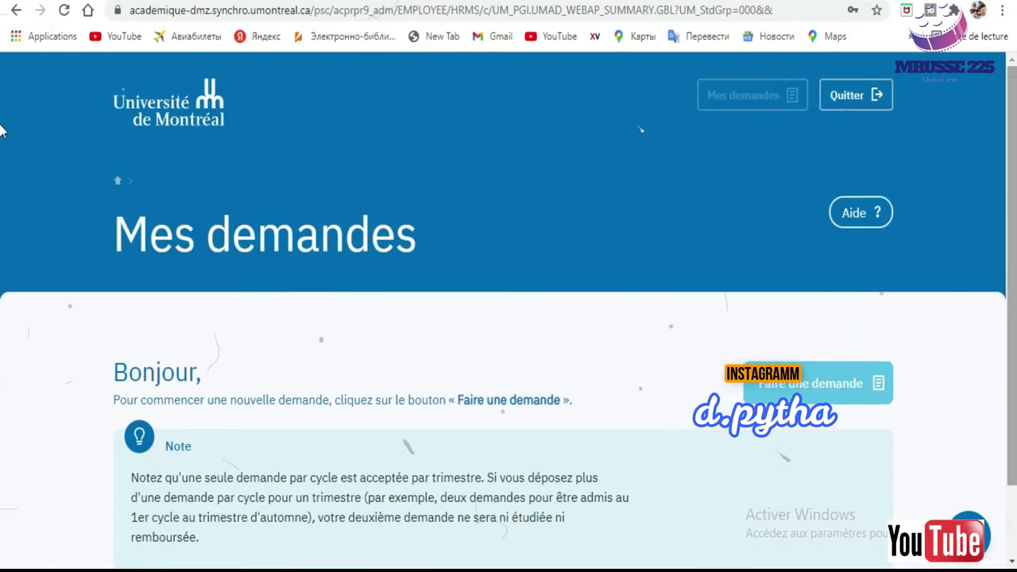
scroll(3, 252, down, 1)
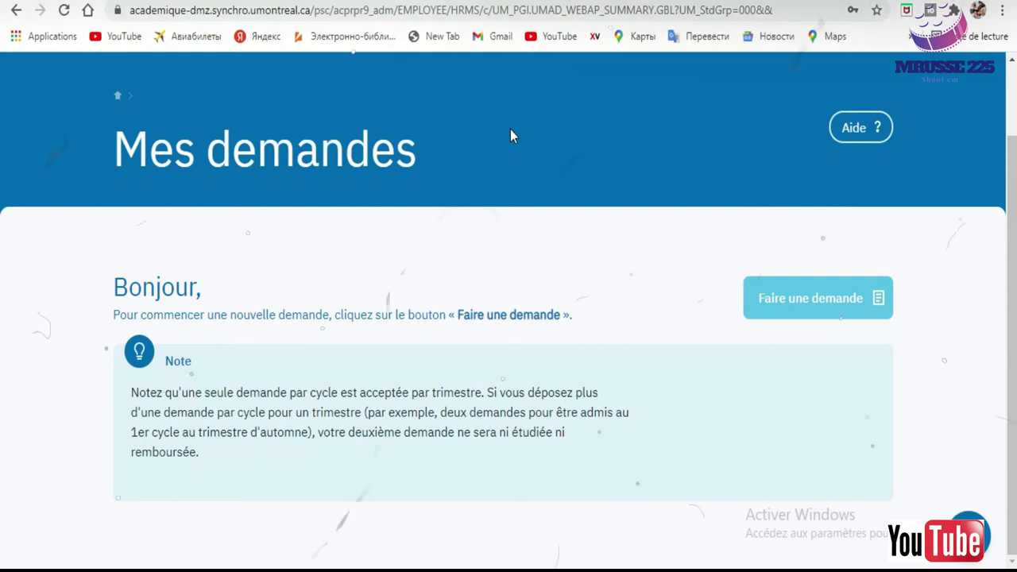
Start a new request with Faire une demande and choose Premier cycle in Cycles d'études.
click(812, 317)
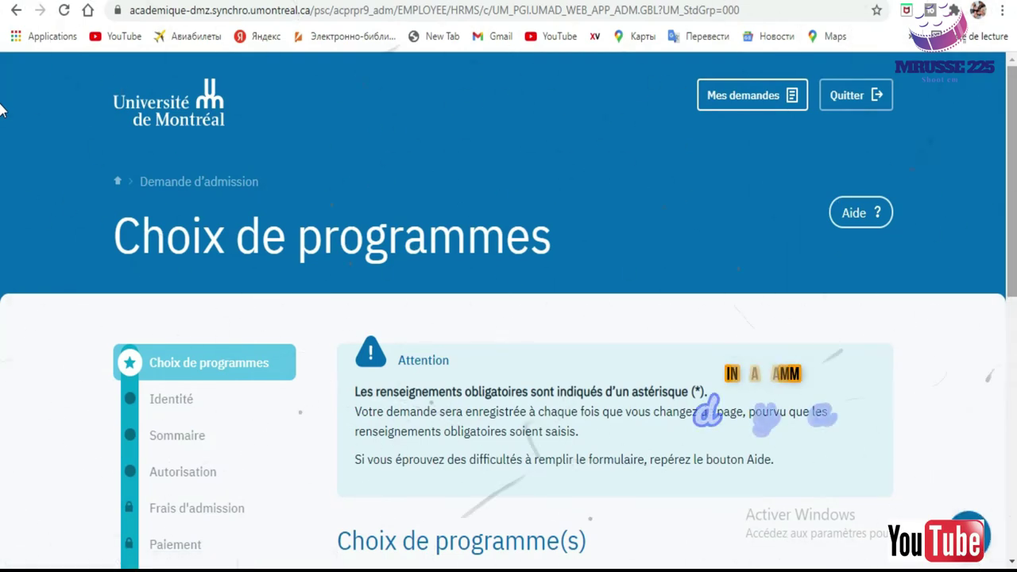
scroll(1, 148, down, 1)
scroll(2, 159, down, 5)
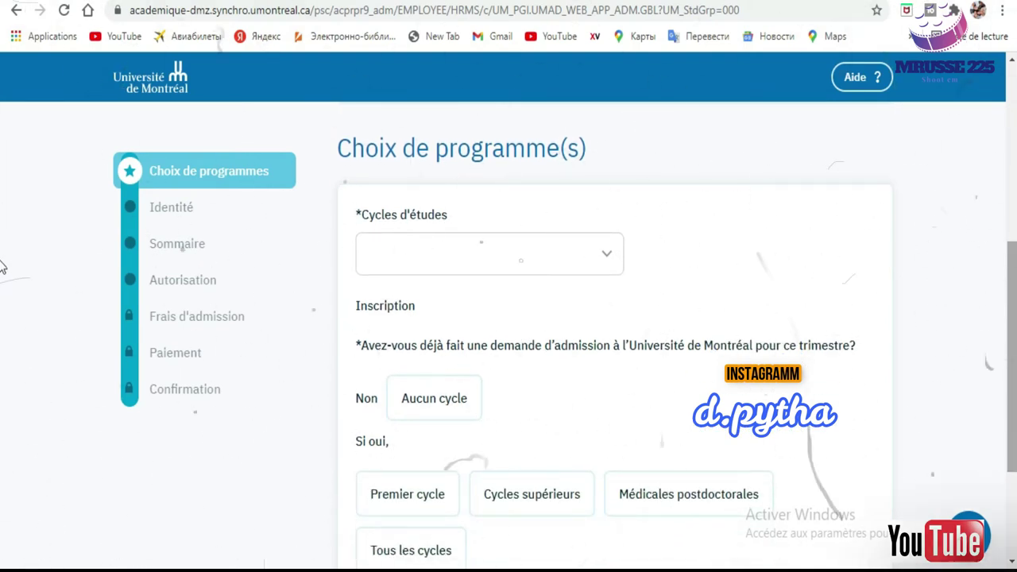
scroll(1004, 147, up, 4)
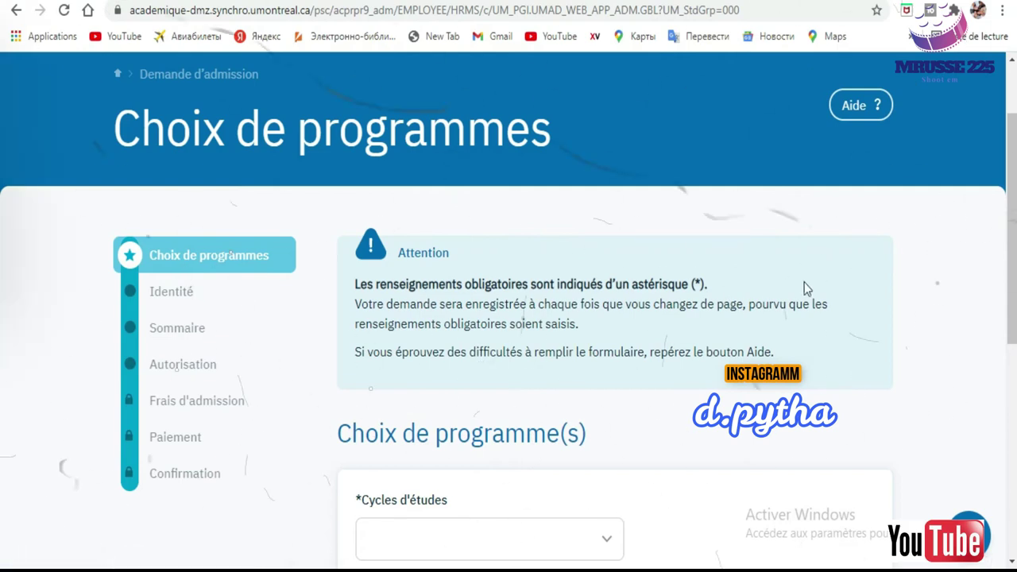
scroll(3, 342, down, 4)
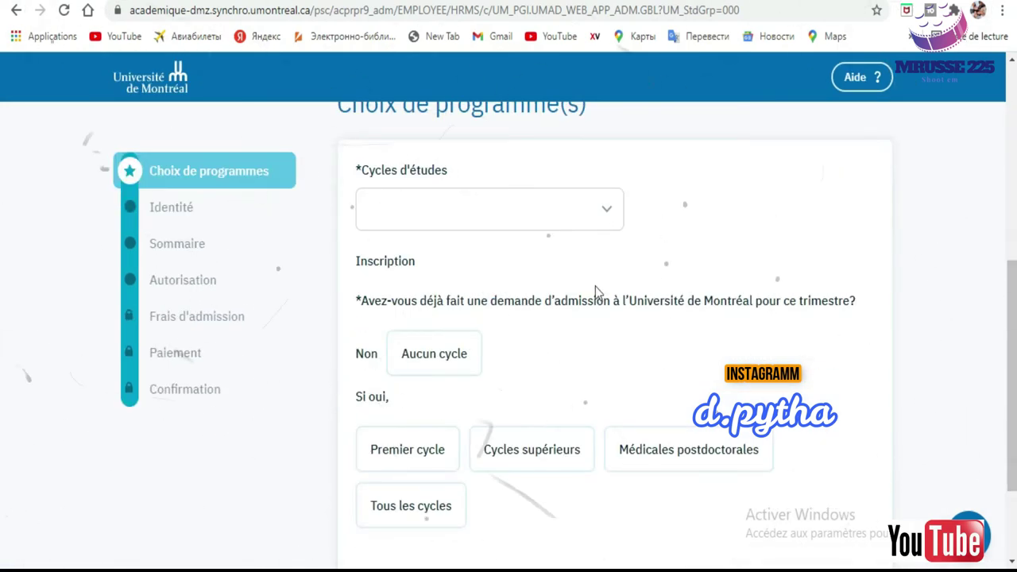
click(601, 209)
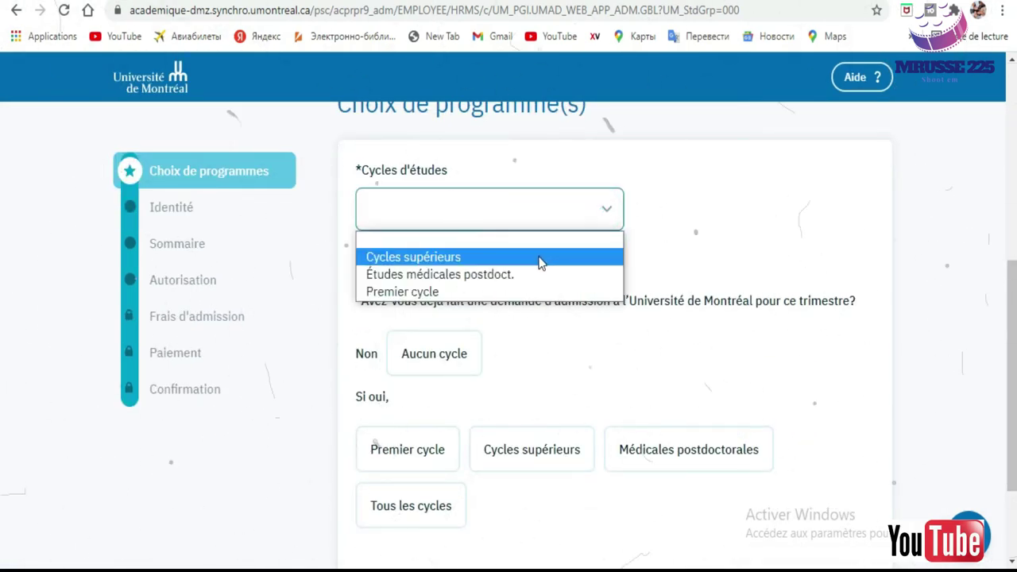
click(484, 292)
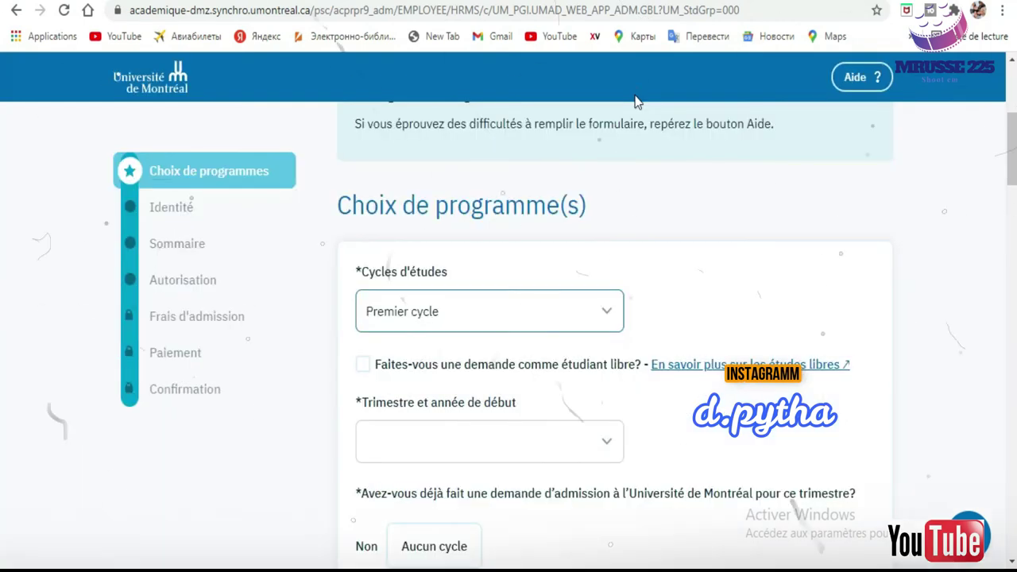
mouse_move(1013, 149)
mouse_down()
mouse_move(1013, 187)
mouse_move(1013, 156)
mouse_up()
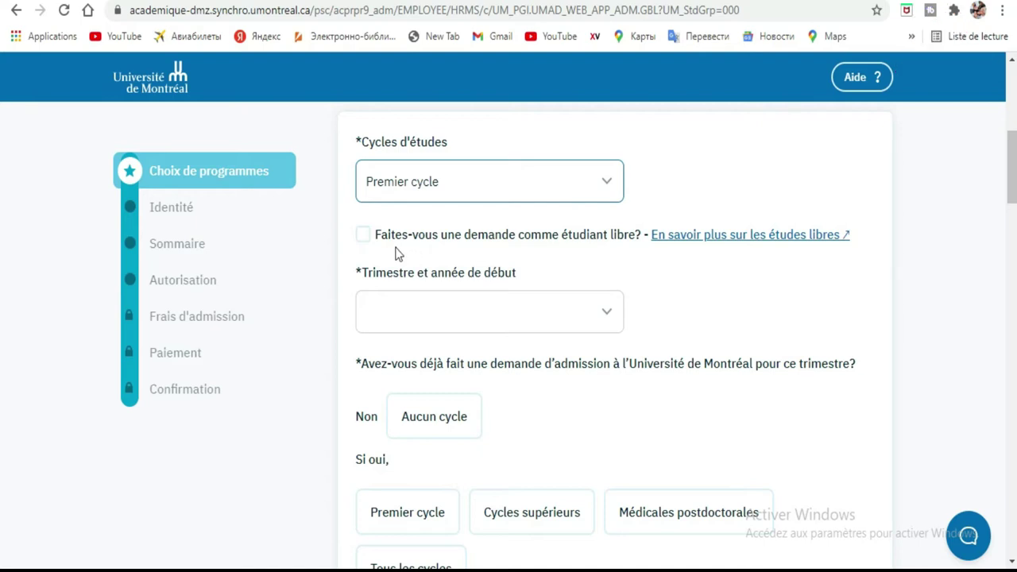
Tick the 'étudiant libre' option and choose Hiver 2022 as the starting term.
click(363, 236)
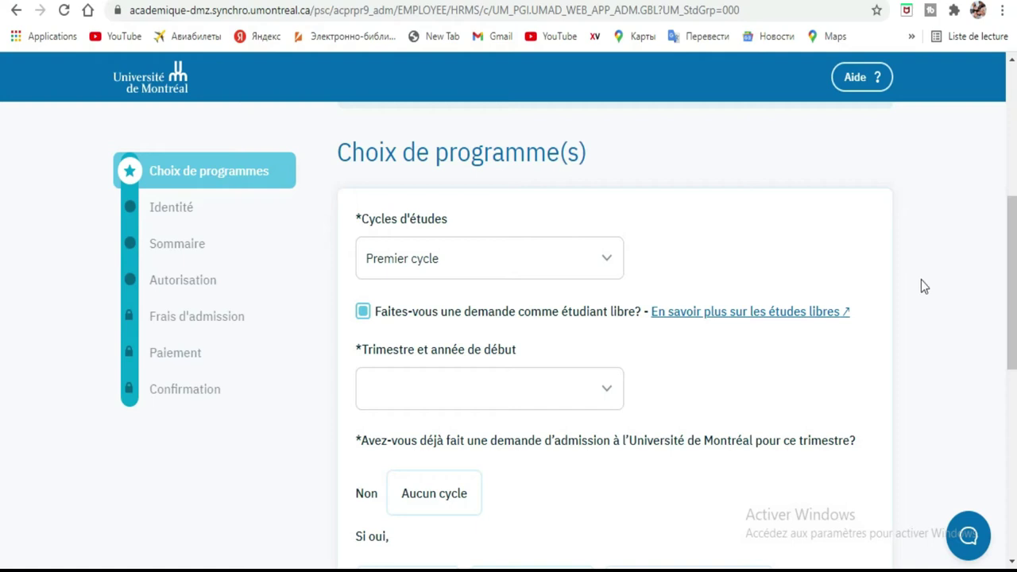
click(603, 398)
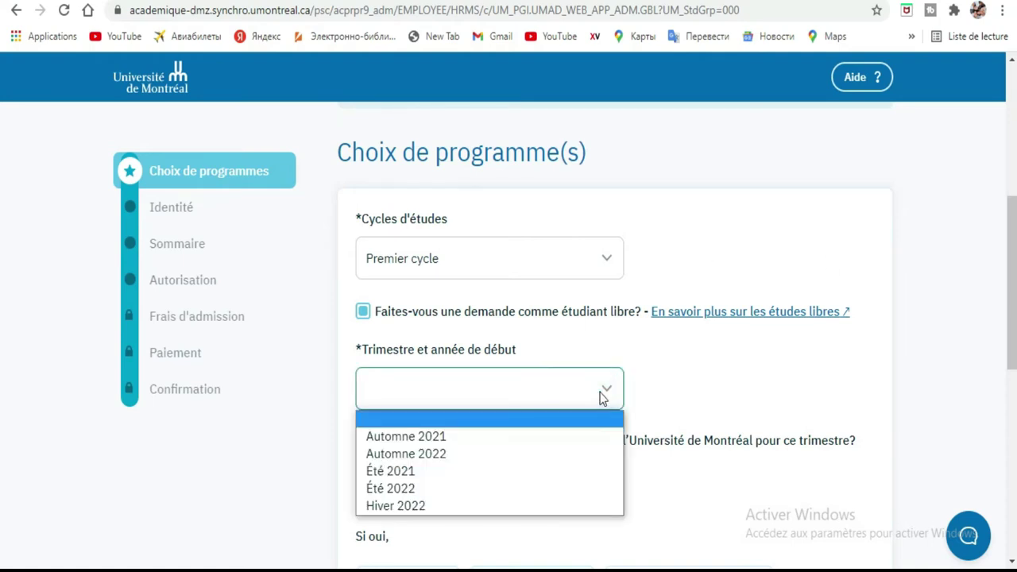
scroll(4, 302, down, 2)
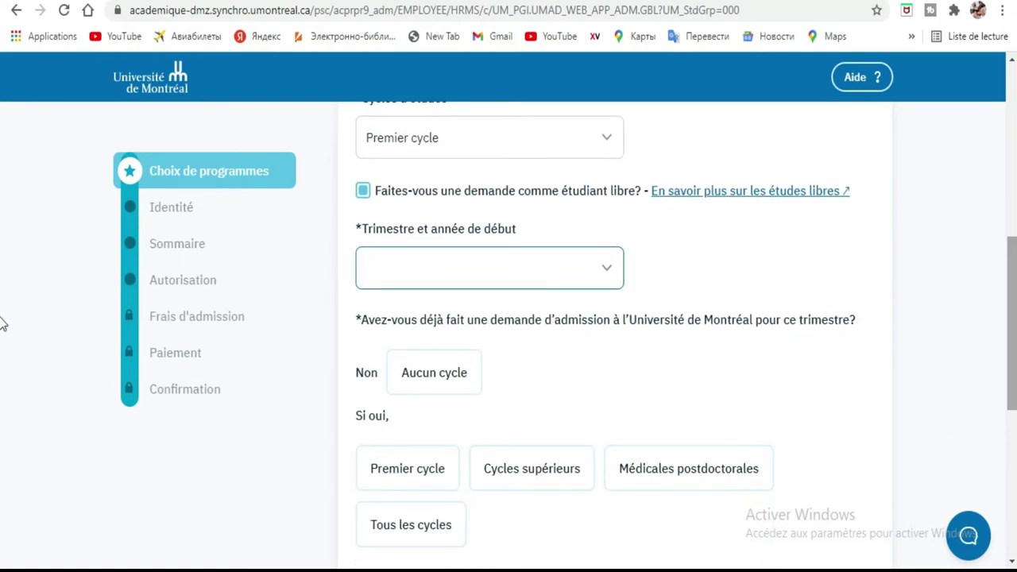
click(602, 282)
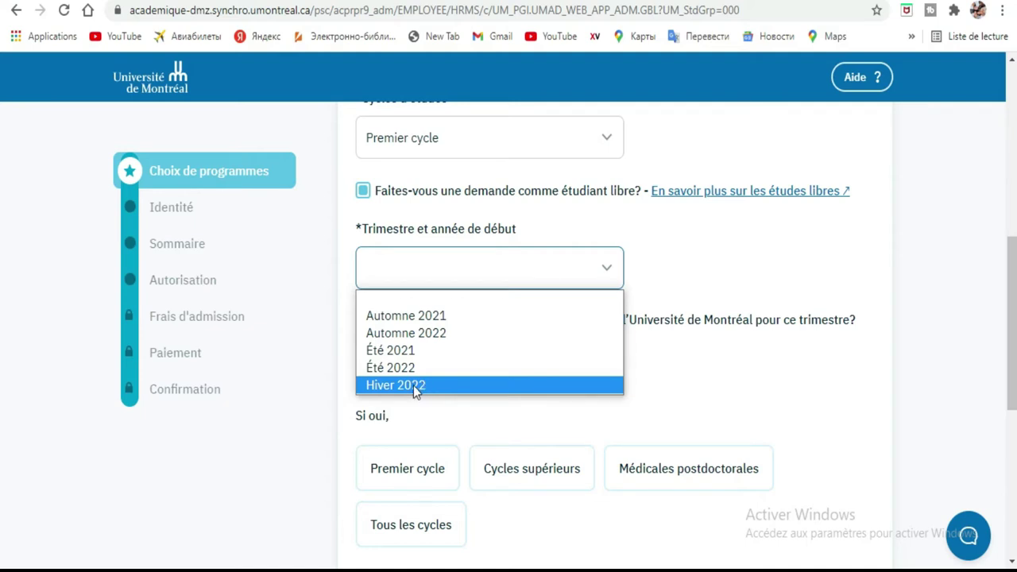
click(415, 385)
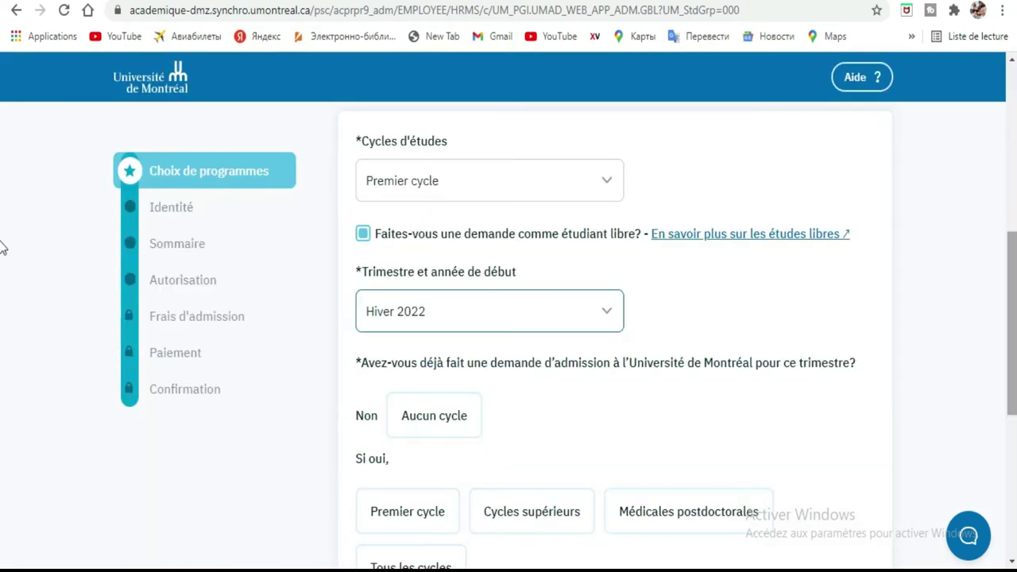
scroll(4, 262, down, 2)
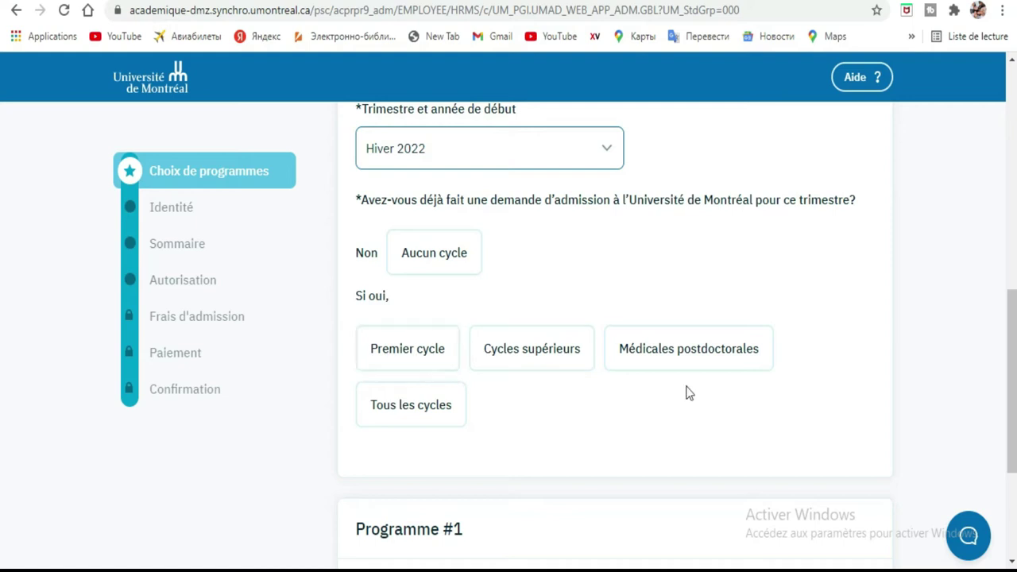
scroll(2, 341, down, 3)
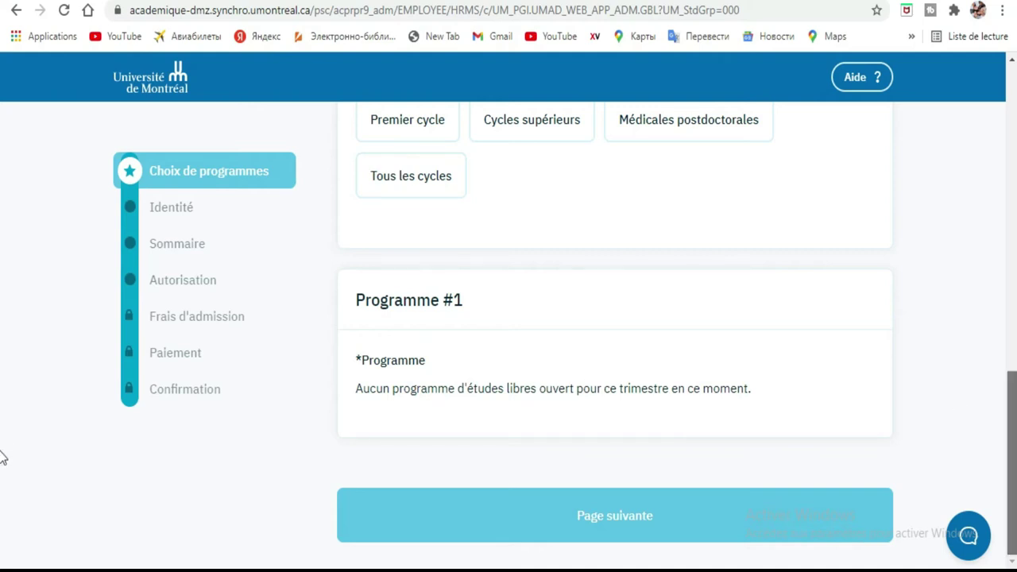
scroll(1, 453, up, 7)
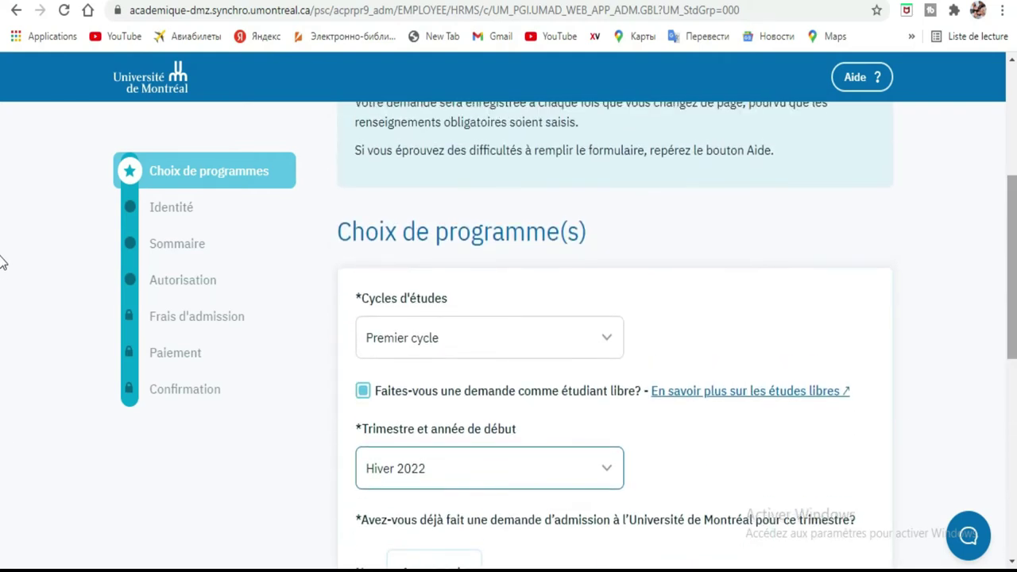
scroll(1011, 197, up, 3)
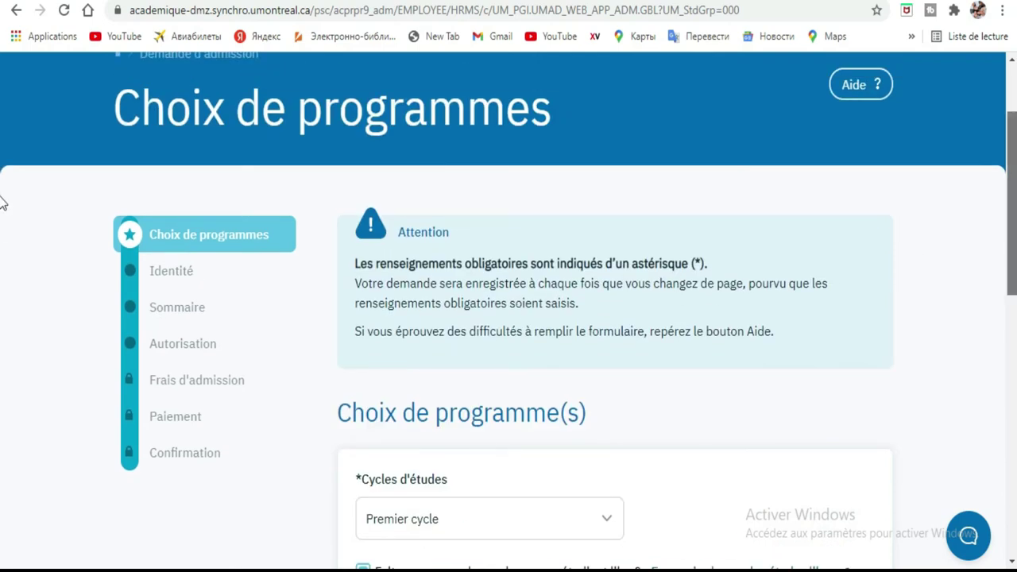
scroll(1, 302, down, 4)
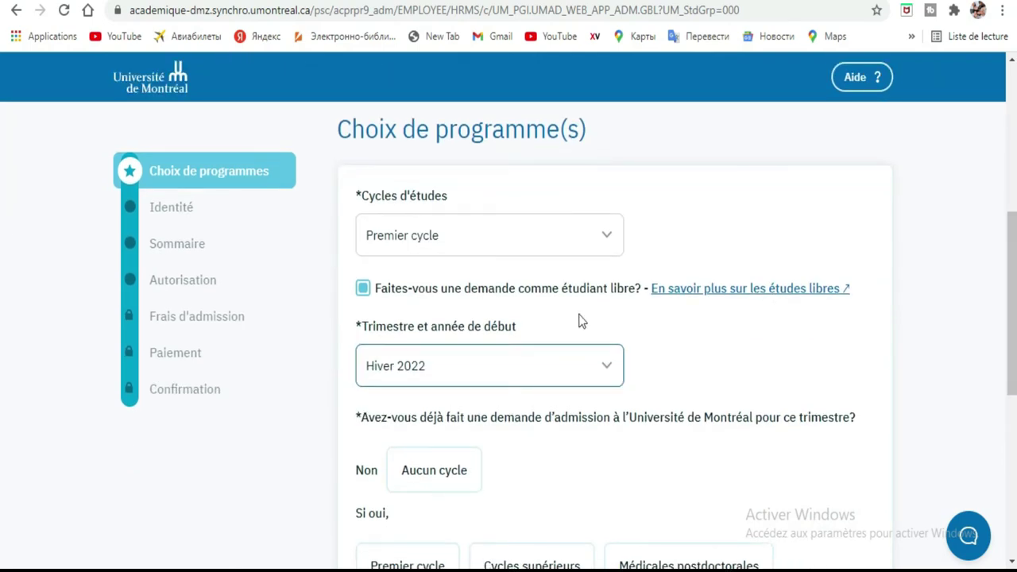
Untick the free-student option and try 'Choisir programme 1', which raises missing-answer errors.
click(363, 289)
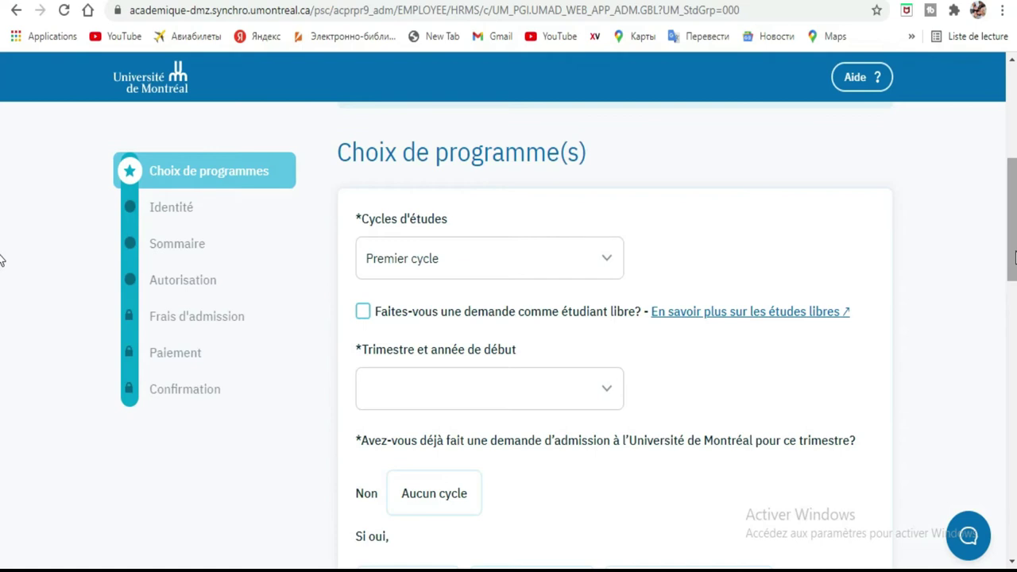
scroll(1, 203, down, 8)
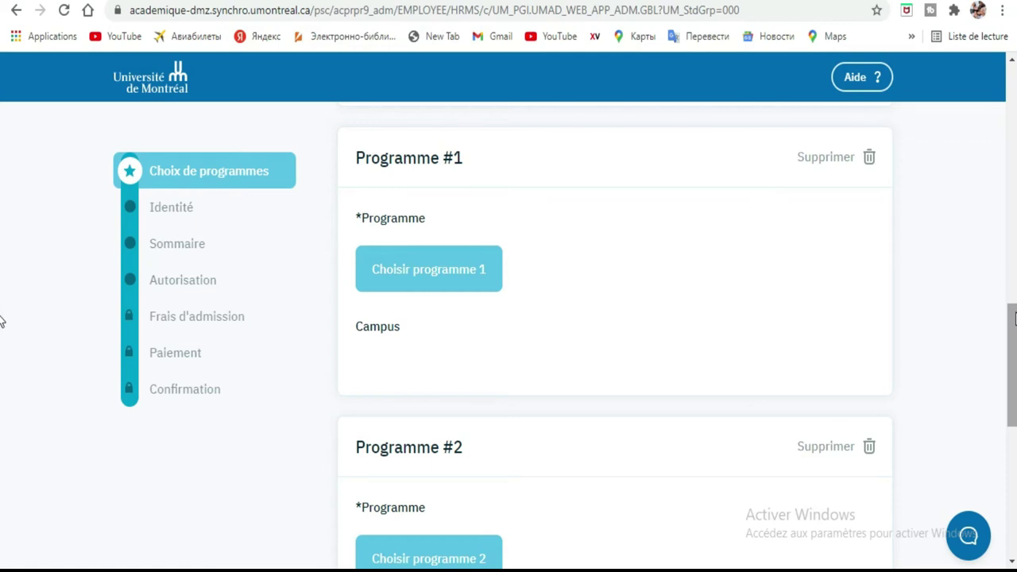
scroll(1, 320, down, 7)
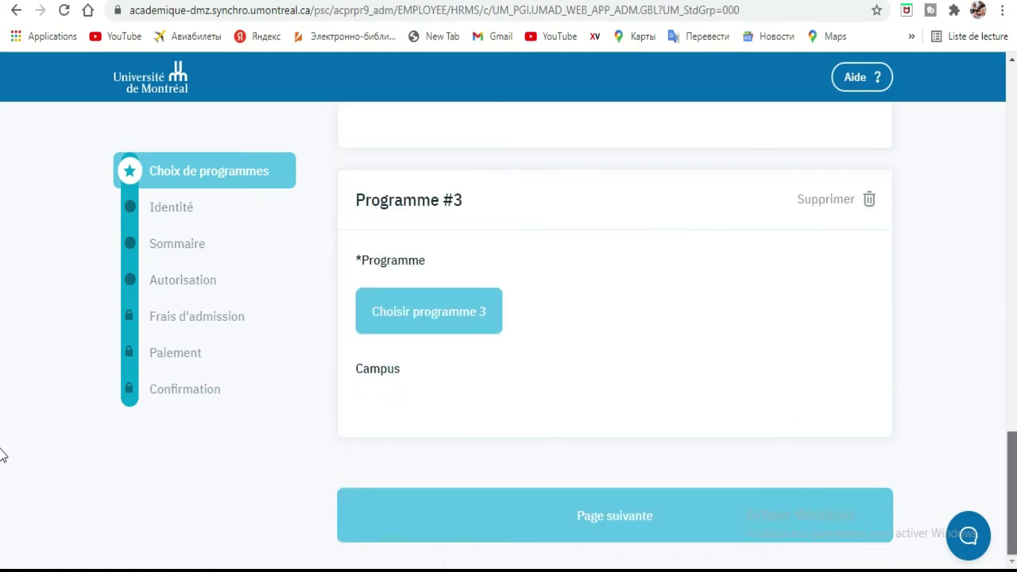
scroll(2, 318, up, 8)
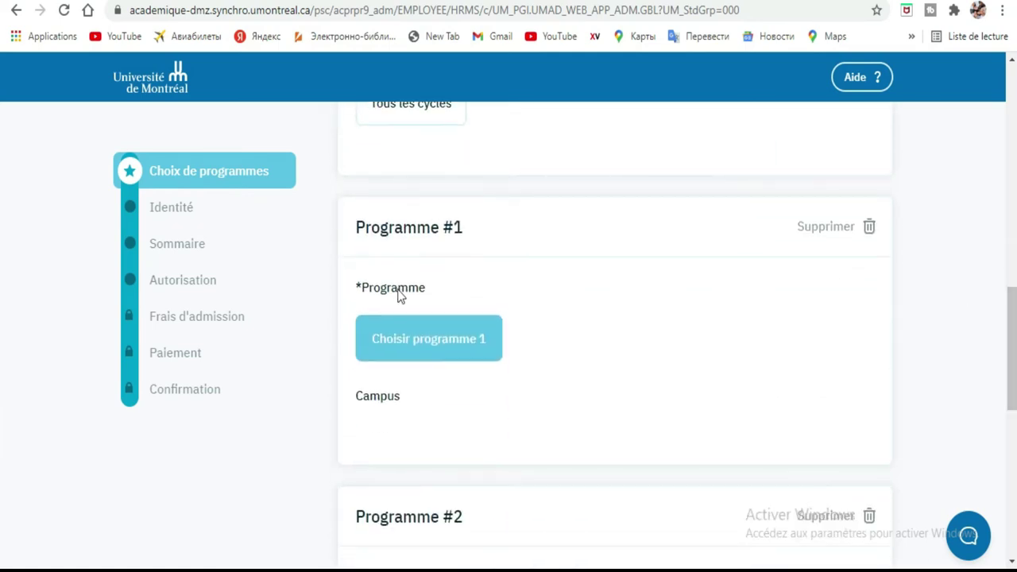
click(411, 355)
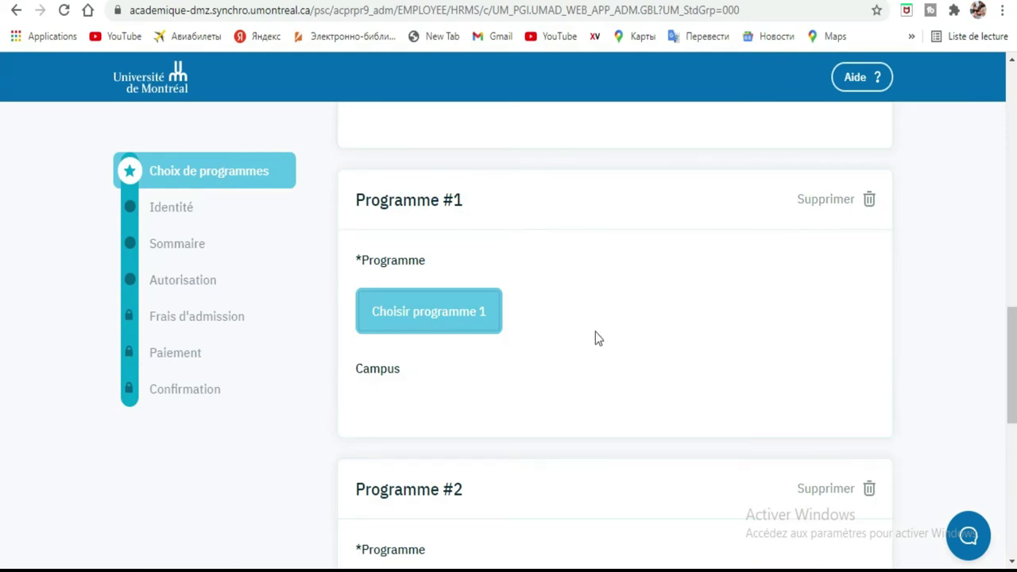
drag(1011, 334, 553, 486)
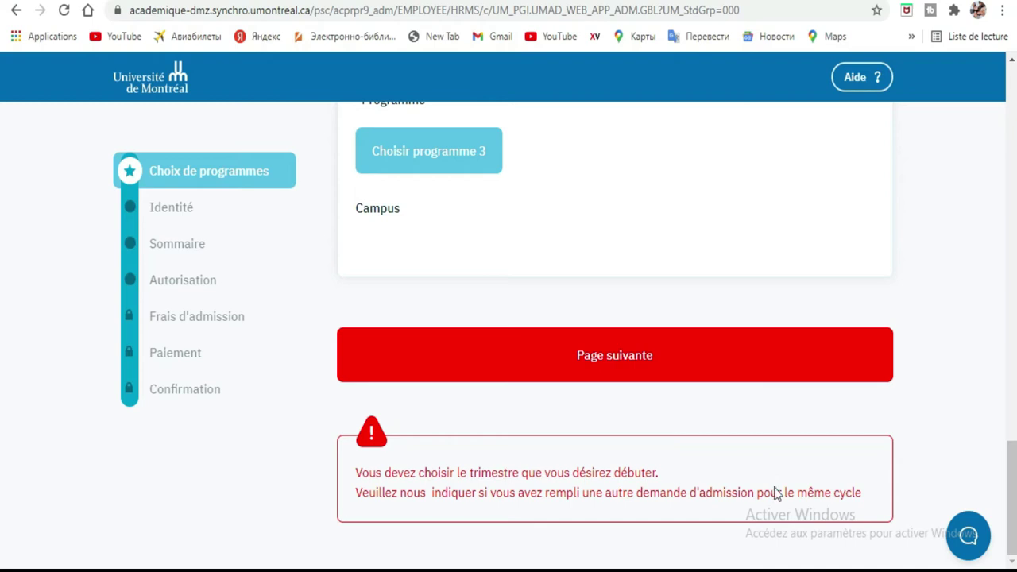
Set the starting term to Hiver 2022 and retry 'Choisir programme 1'.
drag(1012, 478, 998, 230)
triple_click(997, 228)
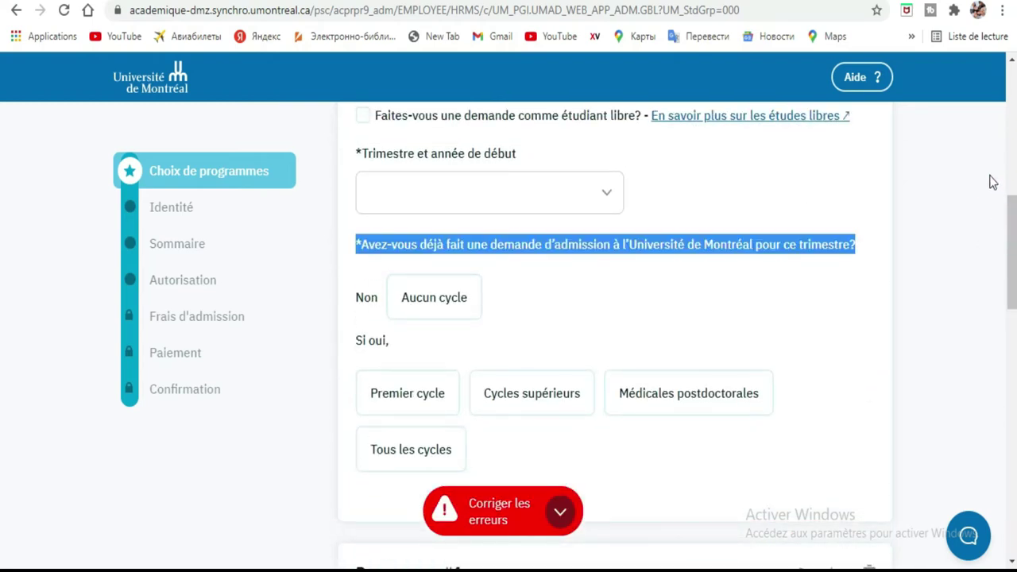
click(614, 195)
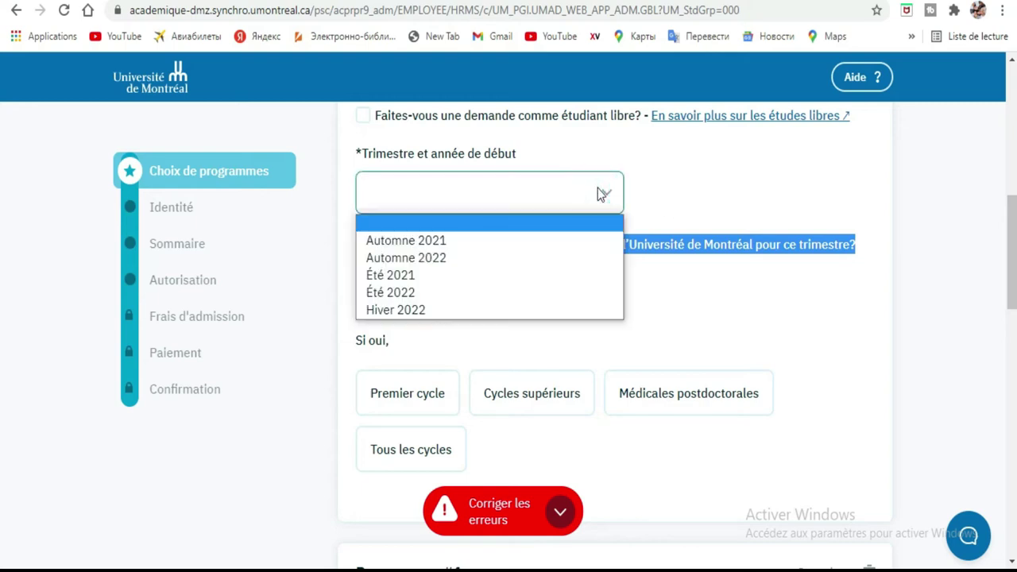
click(442, 309)
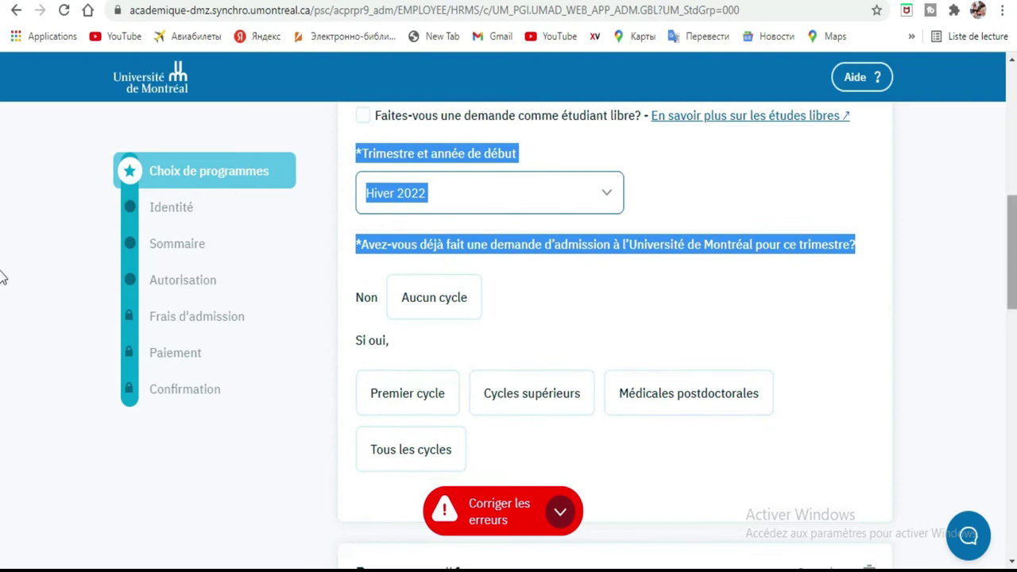
scroll(4, 270, down, 5)
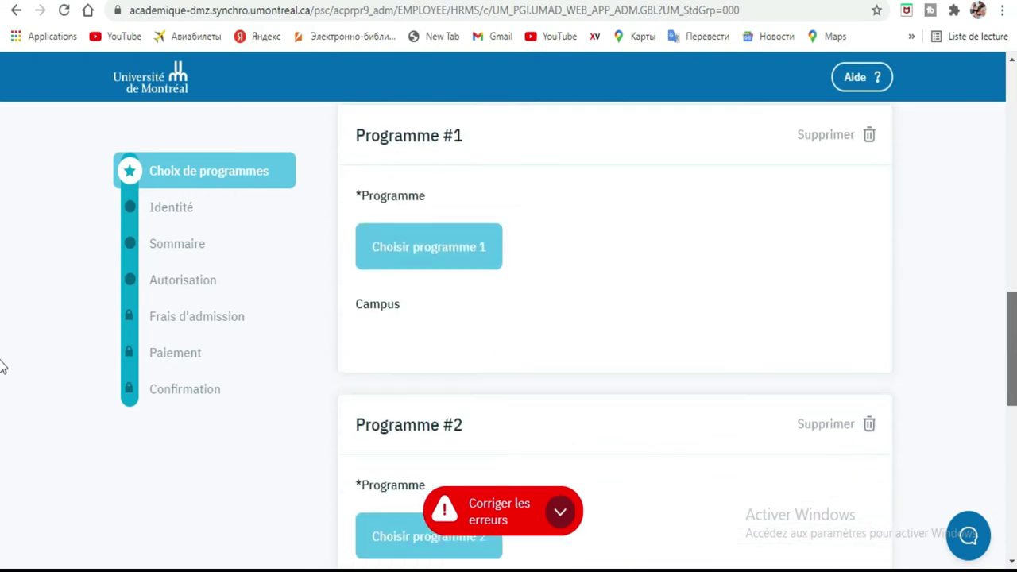
click(430, 257)
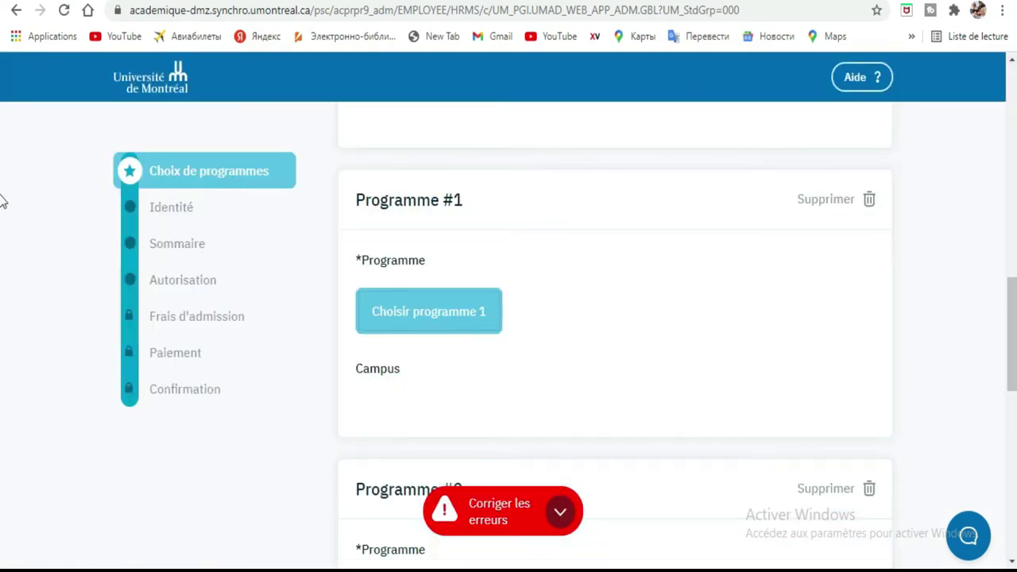
scroll(2, 313, down, 9)
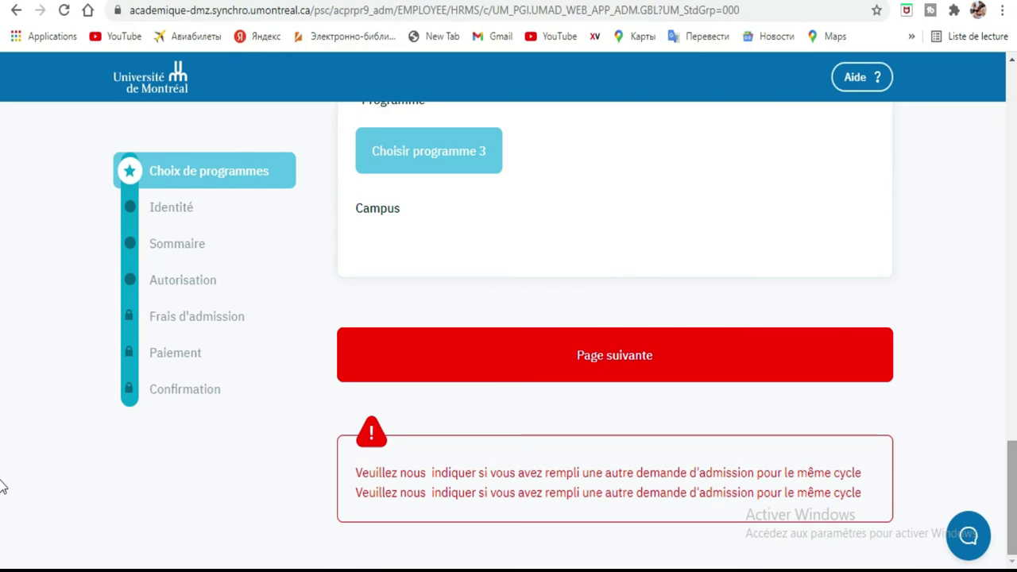
drag(1013, 484, 1004, 114)
scroll(4, 209, down, 5)
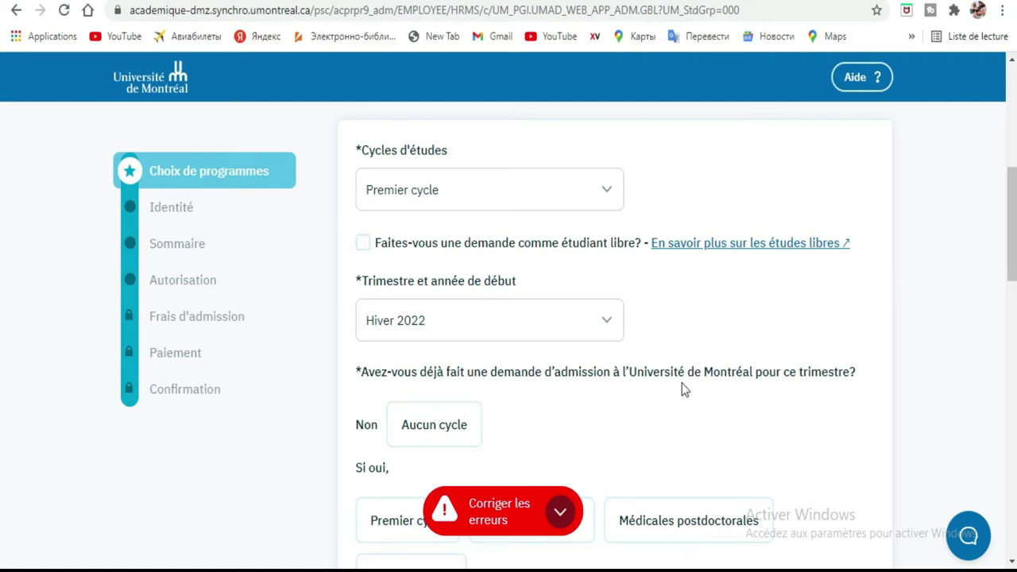
Answer 'Aucun cycle' for other applications and open the program search for Programme #1.
click(419, 439)
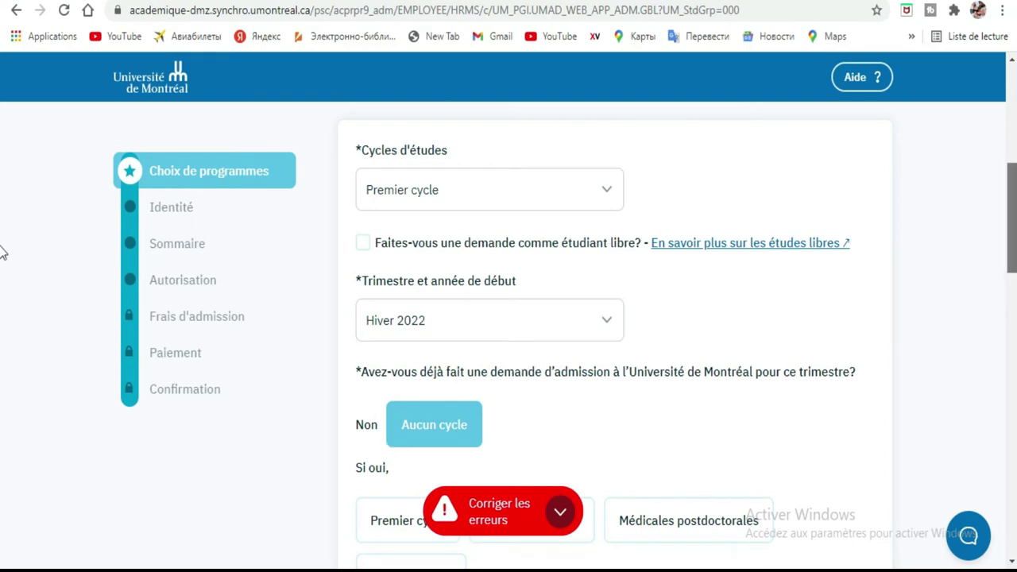
scroll(4, 253, down, 3)
scroll(2, 305, down, 4)
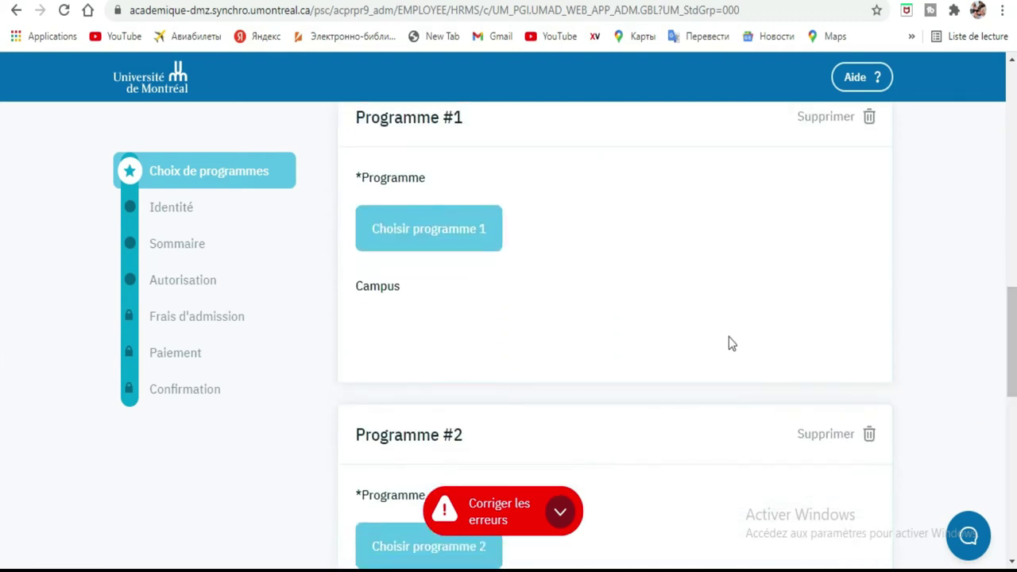
click(445, 229)
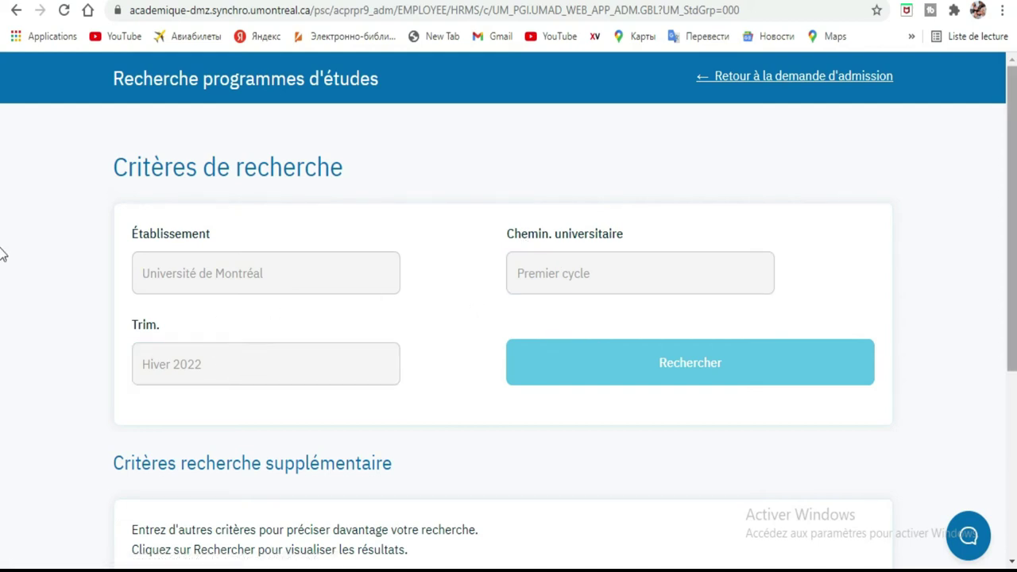
Search programmes for 'informatiq' with no diploma type chosen; the search returns no offered programme.
scroll(2, 350, down, 3)
scroll(2, 375, down, 2)
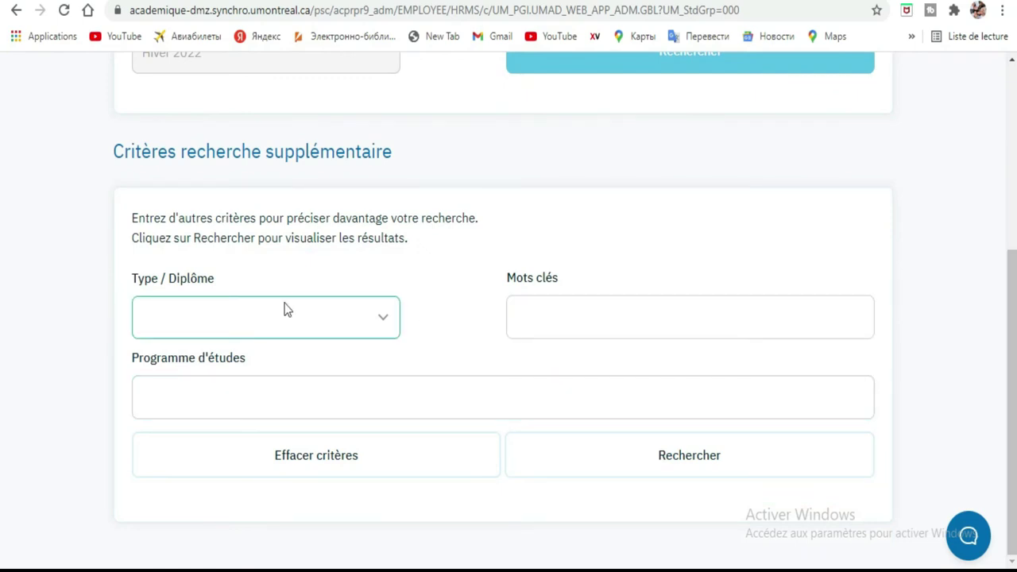
click(378, 325)
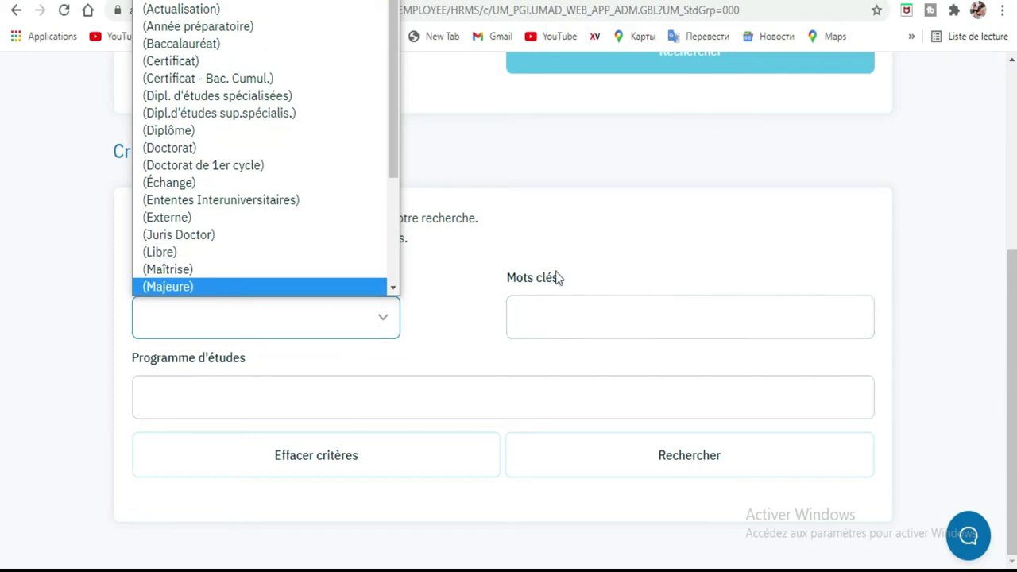
click(608, 318)
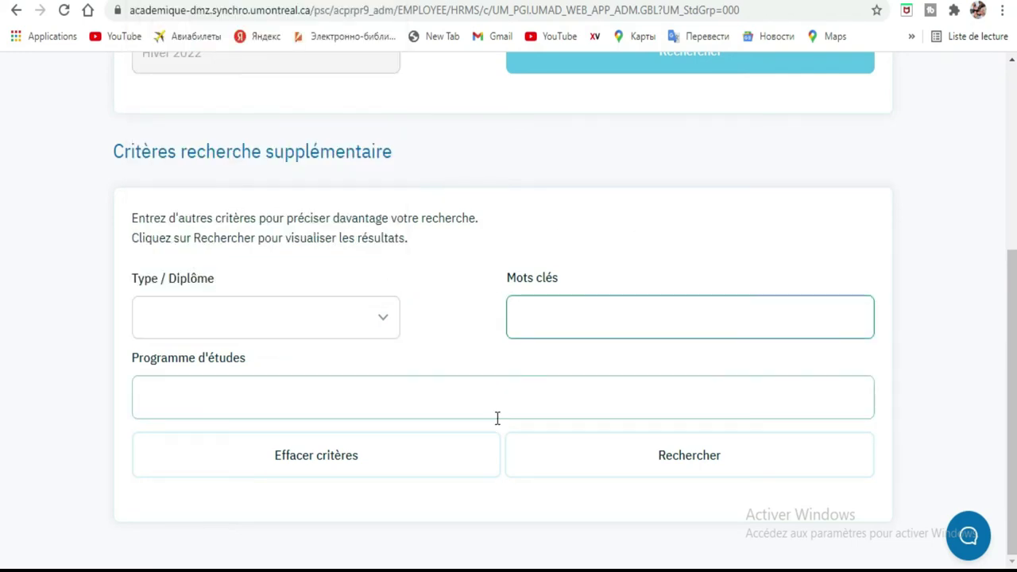
click(363, 399)
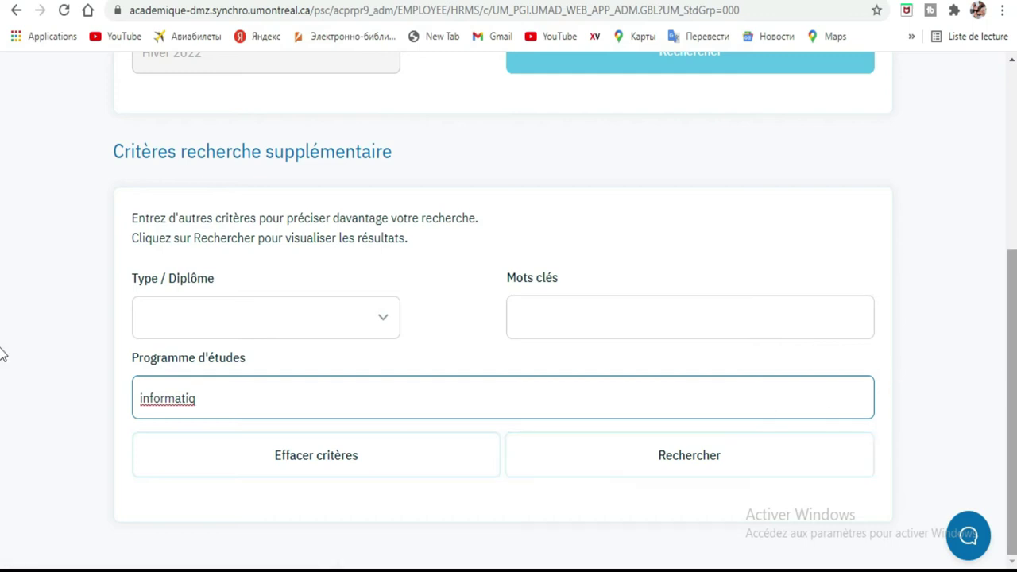
scroll(1006, 256, up, 2)
click(739, 208)
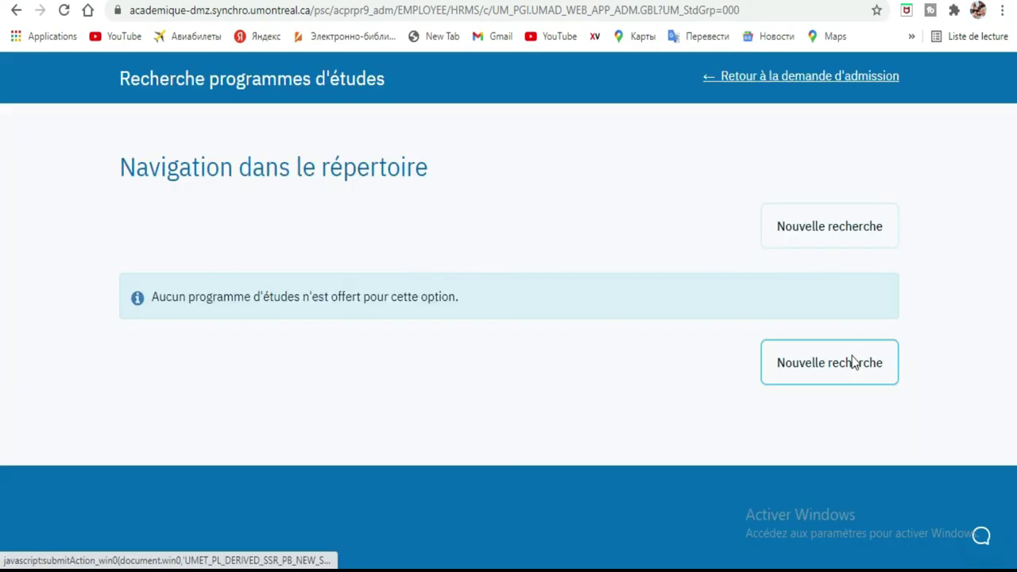
Start a new programme search, then go back to the Mes demandes page.
click(847, 363)
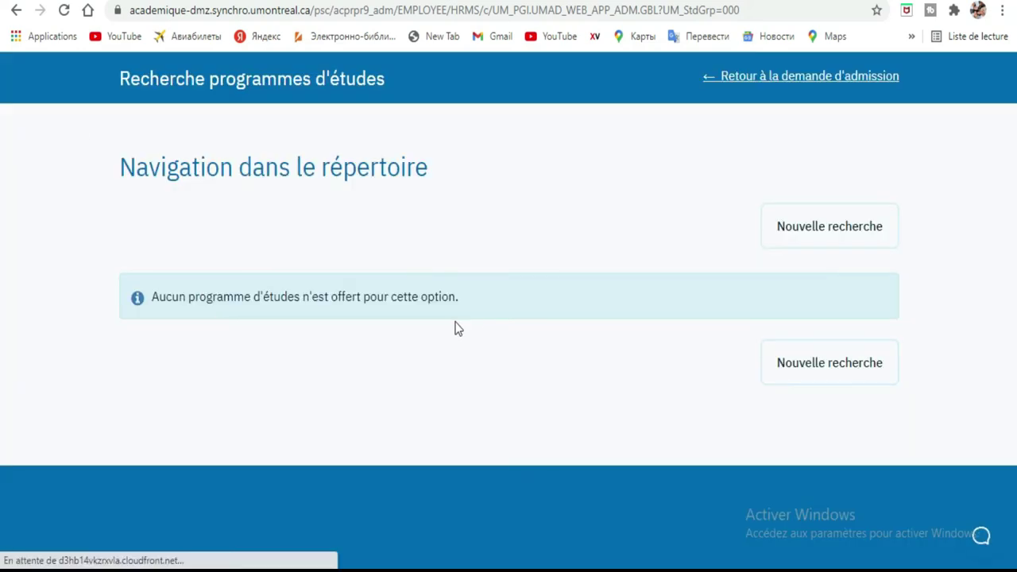
click(16, 11)
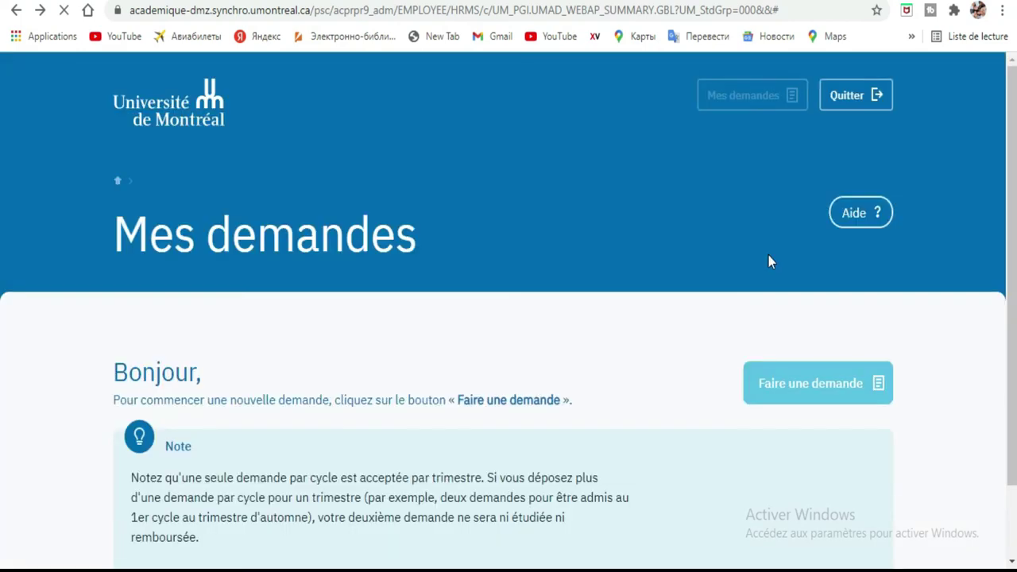
Go forward to the admission form and set Cycles d'études to Premier cycle.
scroll(4, 427, down, 1)
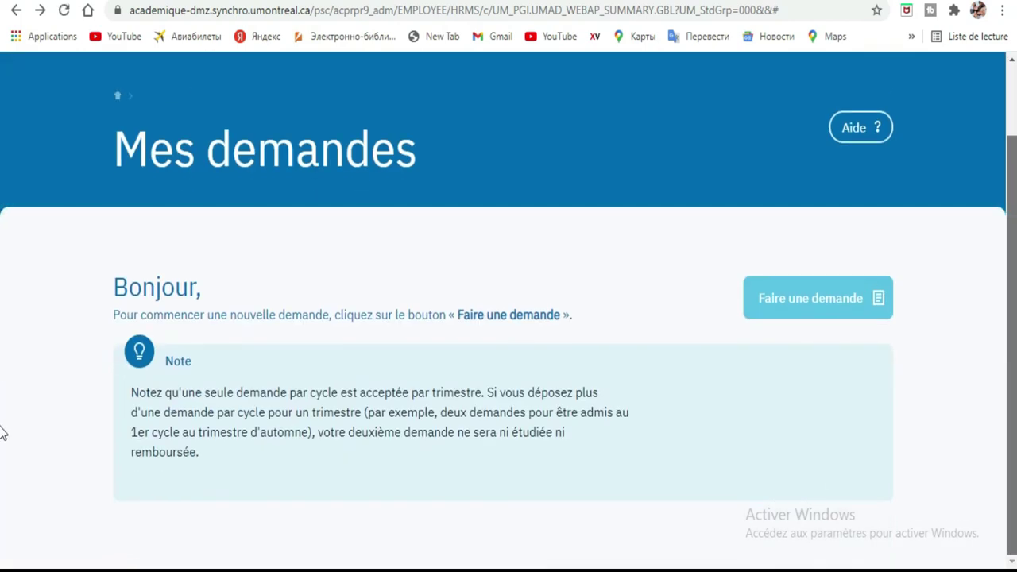
click(41, 10)
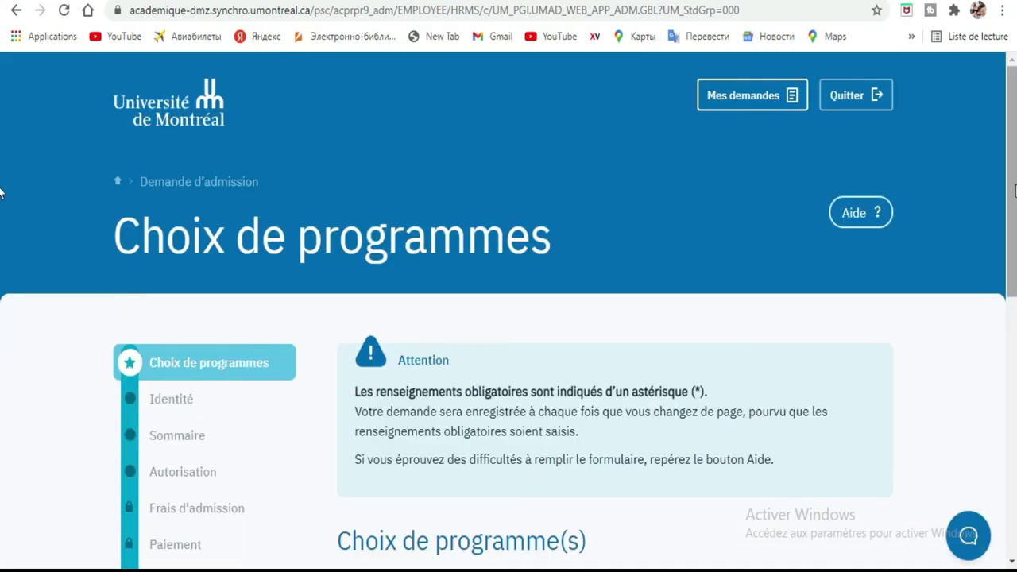
scroll(0, 191, down, 7)
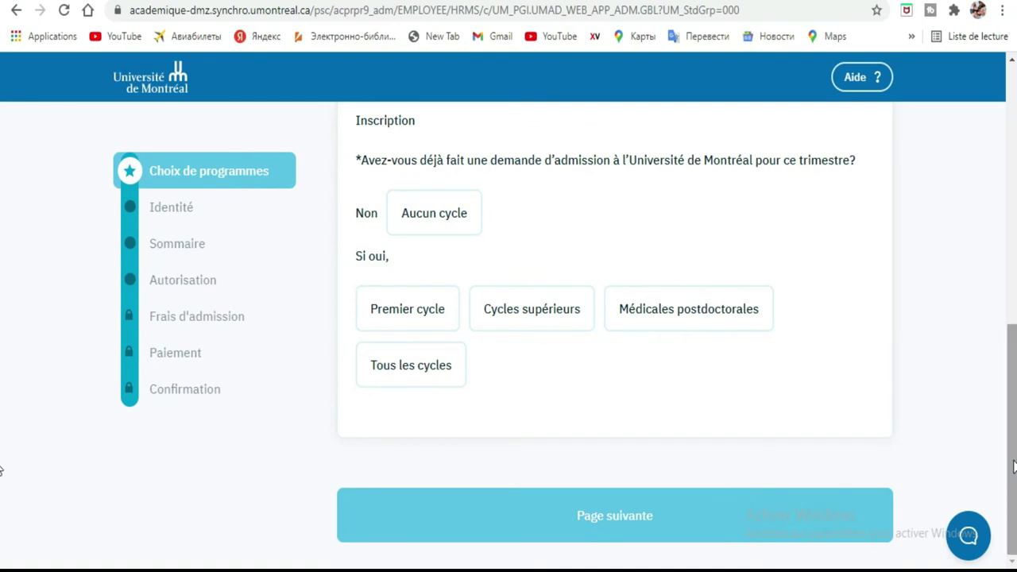
scroll(1008, 374, up, 3)
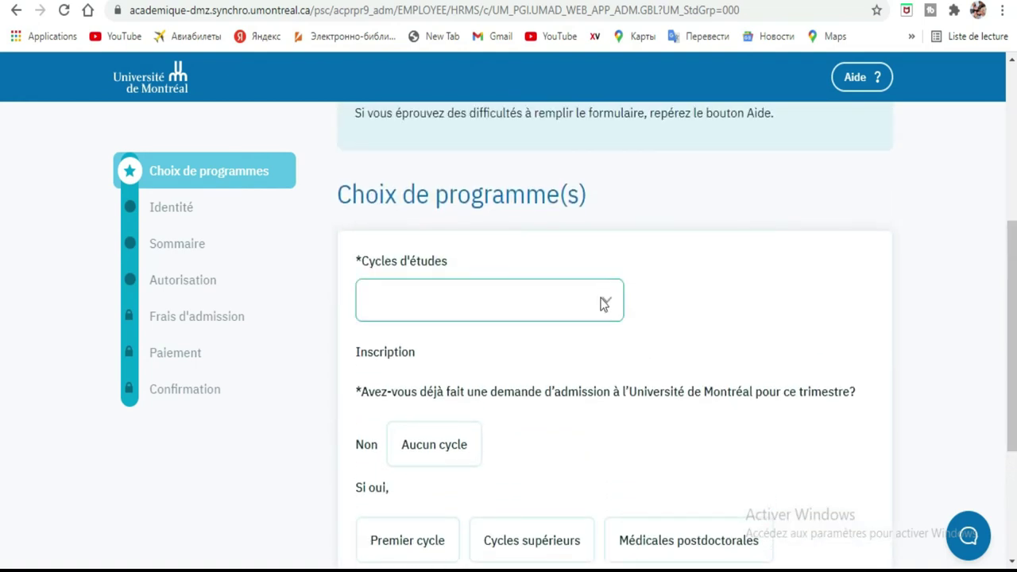
click(603, 304)
click(556, 381)
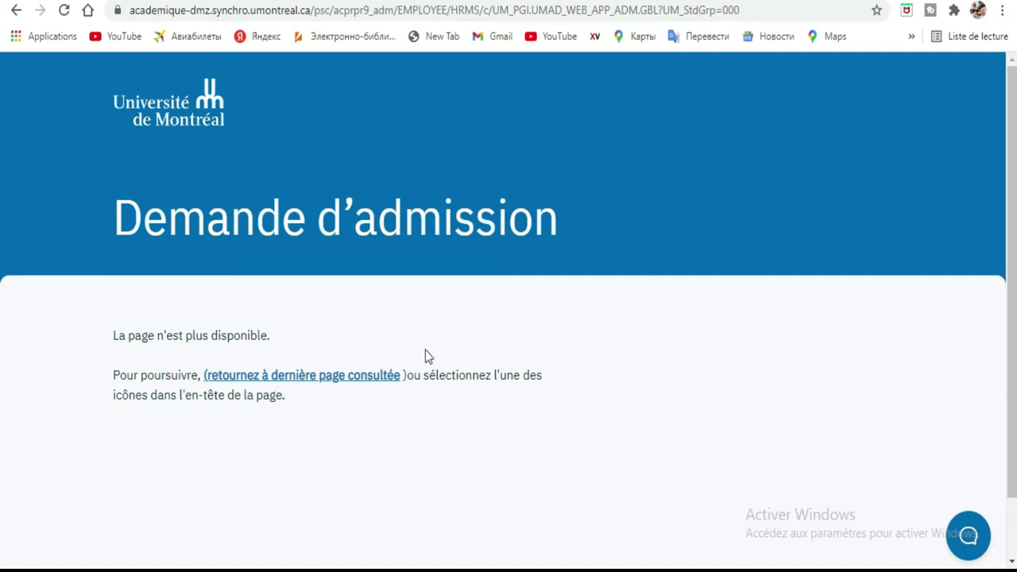
Leave the empty search results via 'Retour À La Demande D'admission' to reach the application.
click(355, 375)
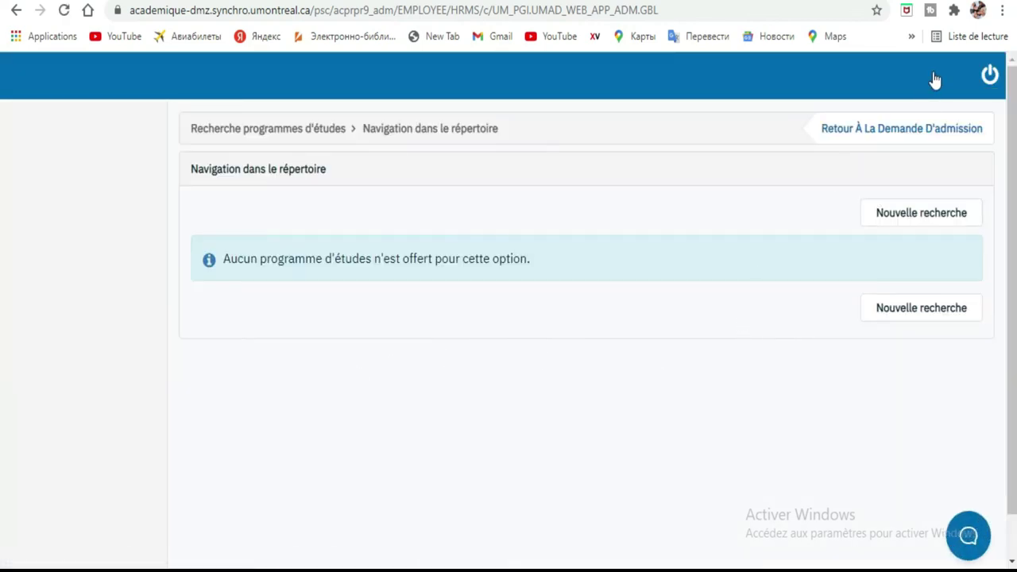
click(919, 129)
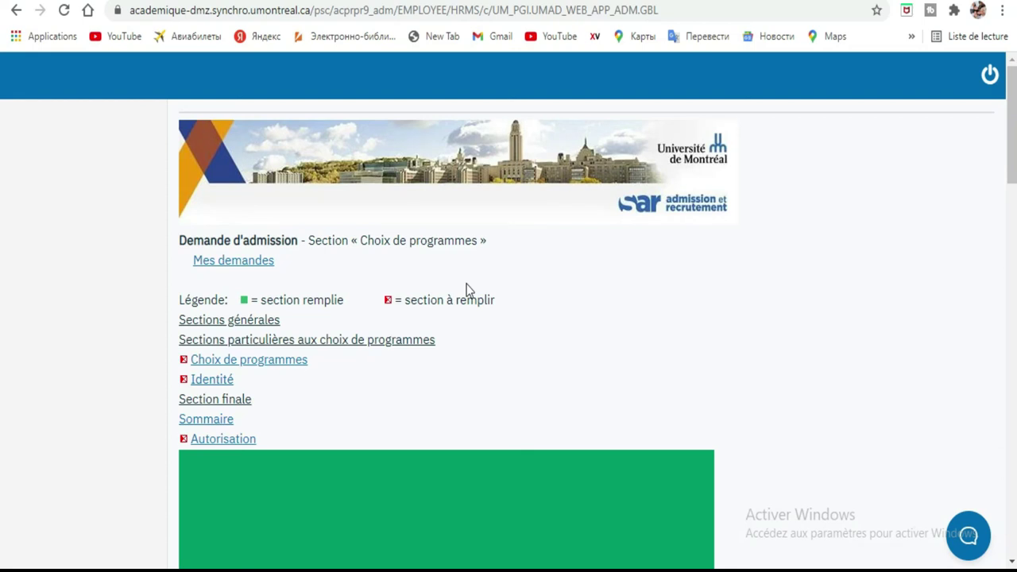
From Mes demandes, open Choix de programmes and scroll to the empty Programme #1 section.
click(246, 262)
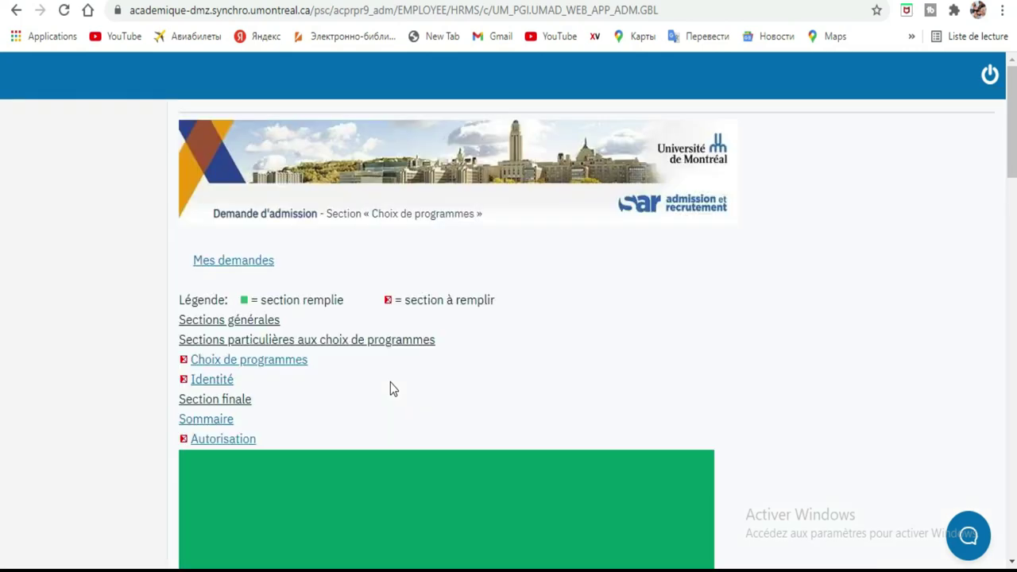
click(220, 361)
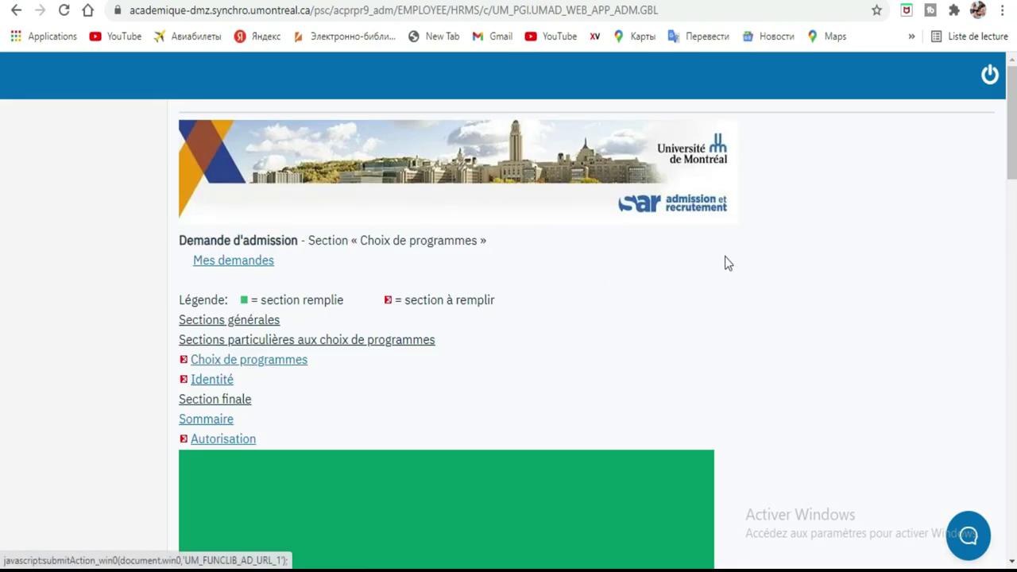
scroll(2, 239, down, 6)
scroll(2, 333, down, 5)
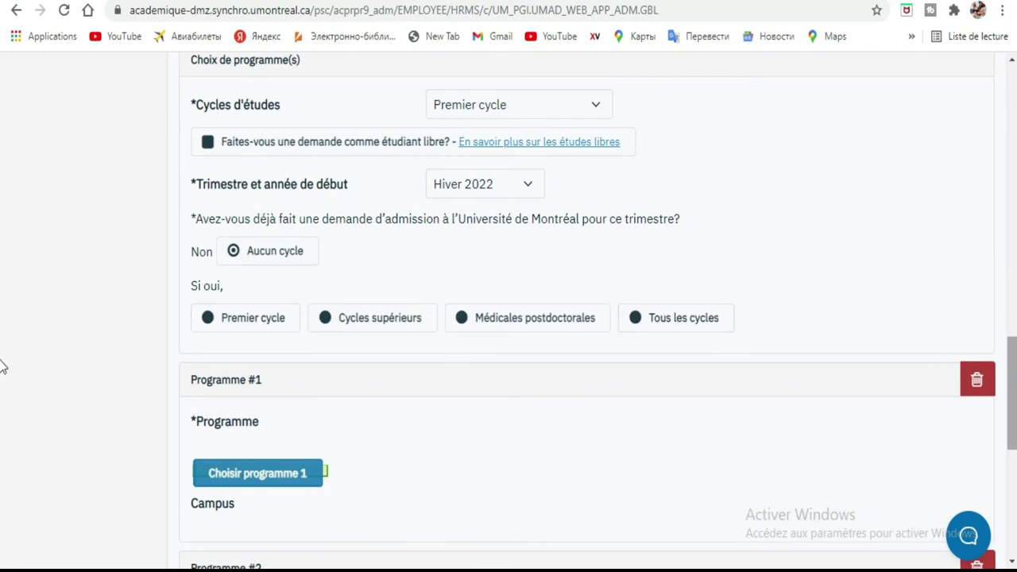
scroll(2, 398, down, 4)
scroll(3, 430, up, 3)
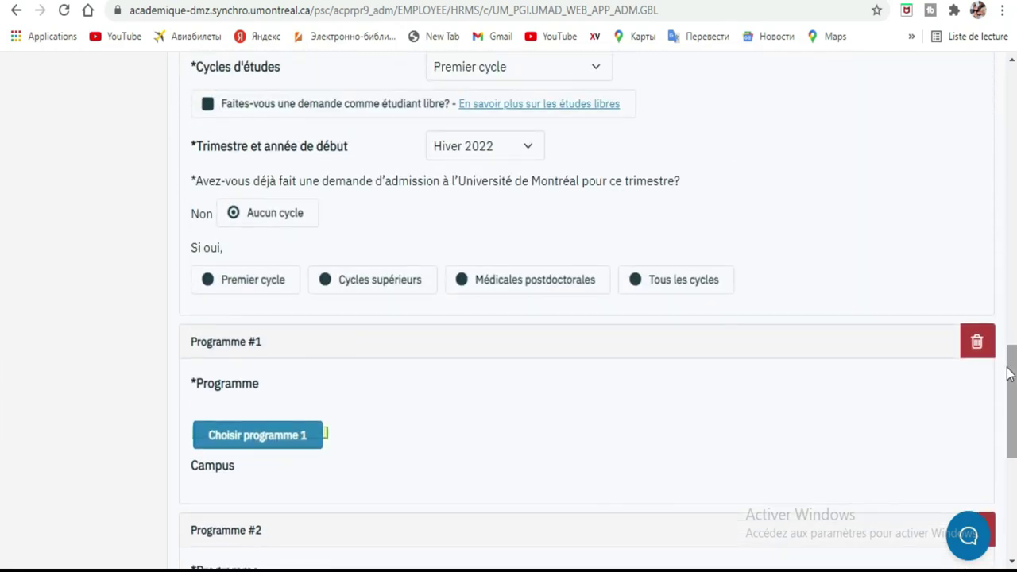
Choose programme 1 and search all Premier cycle programmes offered for Hiver 2022.
click(258, 435)
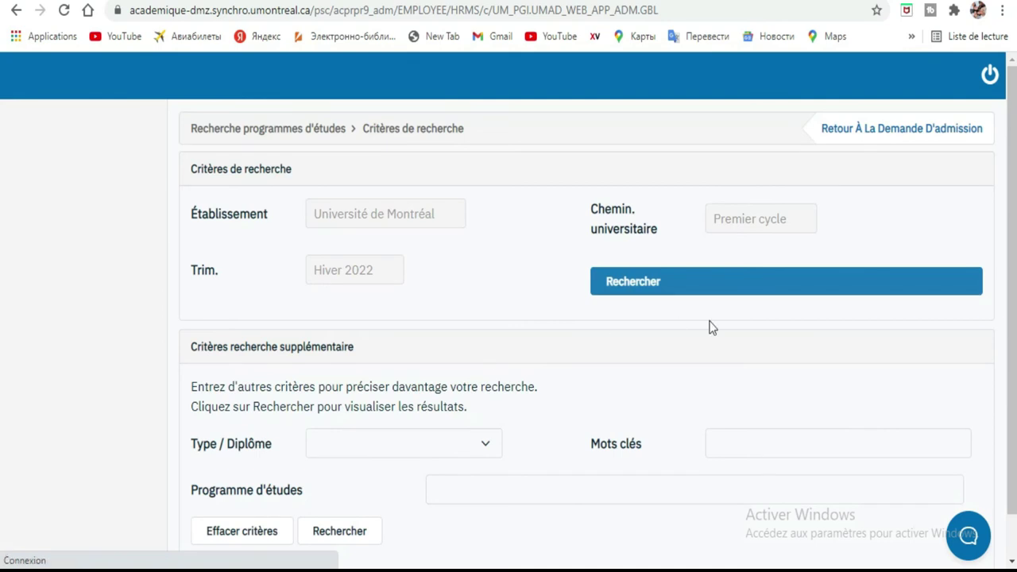
scroll(1014, 234, down, 1)
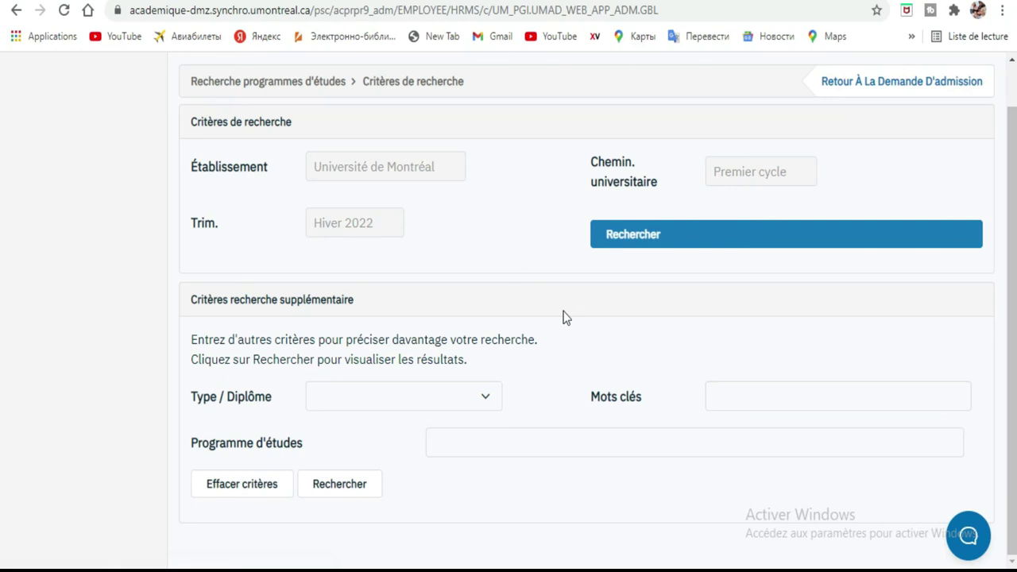
click(720, 235)
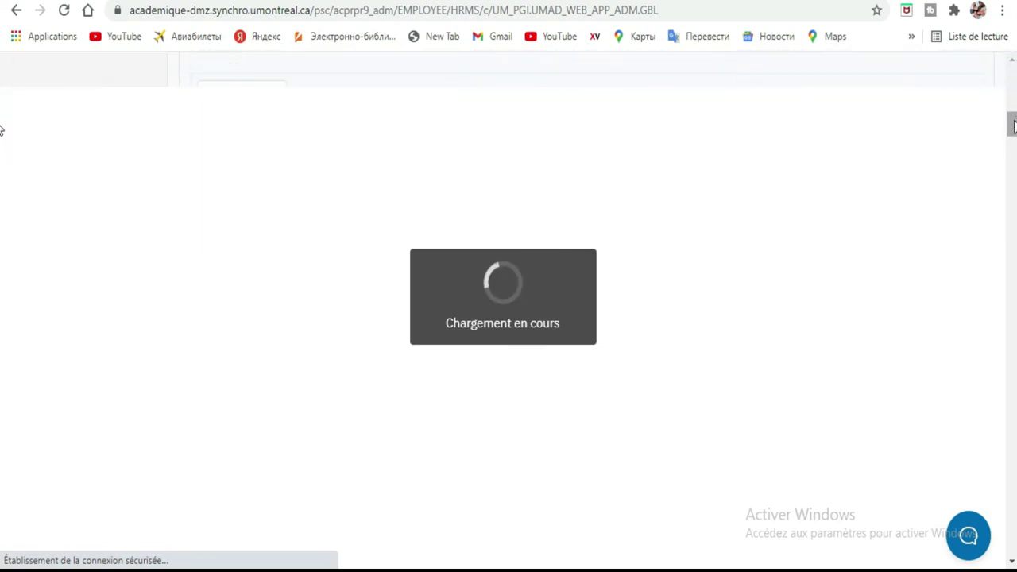
Scroll to section I and select Informatique, baccalauréat (117510) as Programme #1.
drag(1014, 120, 1012, 95)
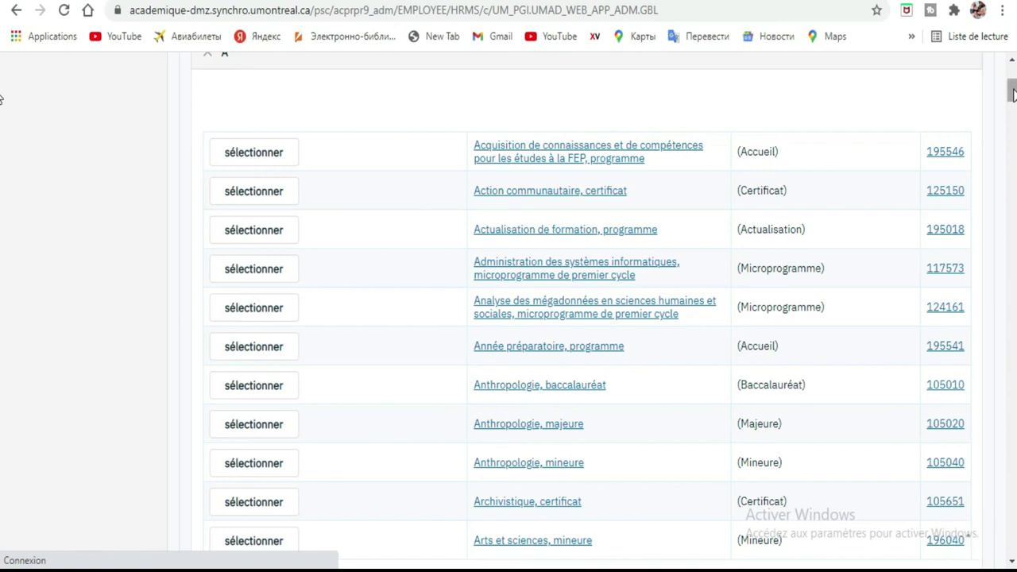
scroll(2, 135, down, 4)
scroll(1, 119, down, 5)
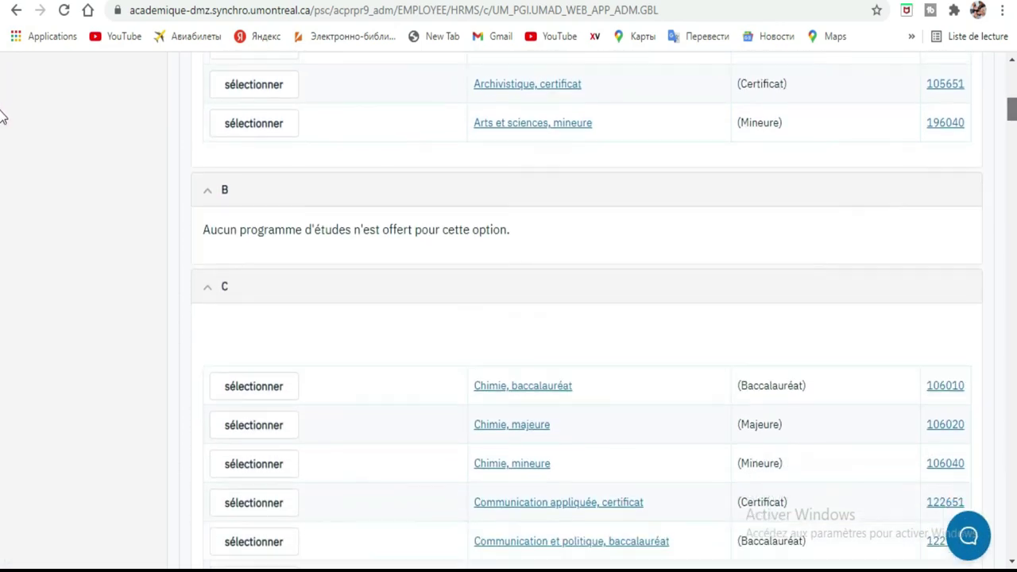
scroll(1, 127, down, 12)
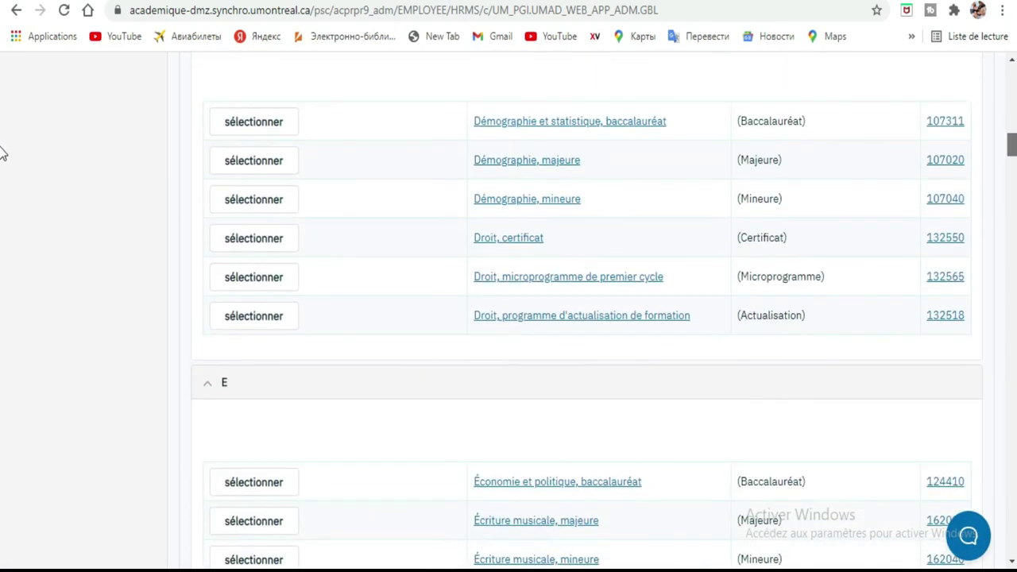
scroll(2, 175, down, 5)
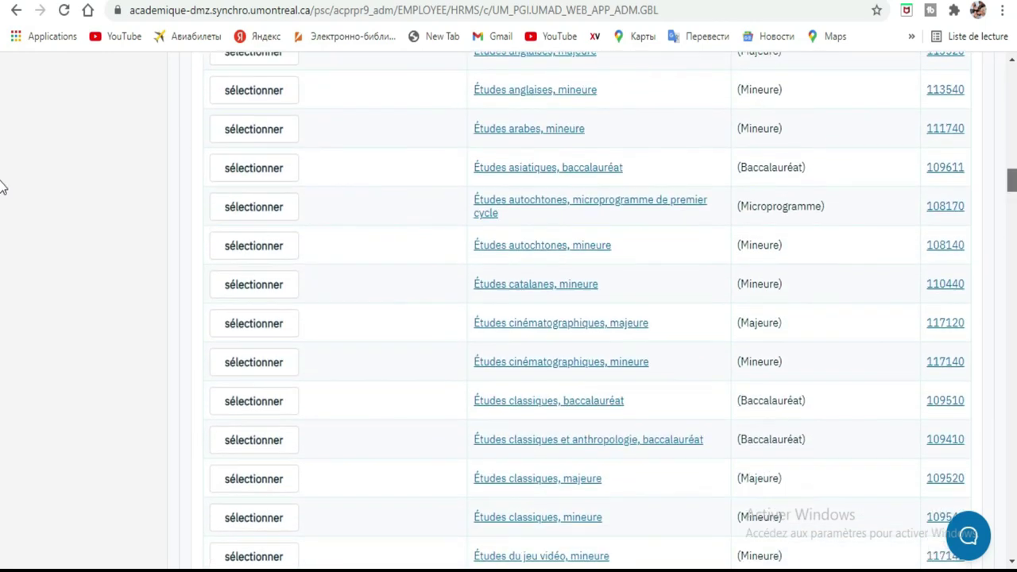
scroll(2, 190, down, 6)
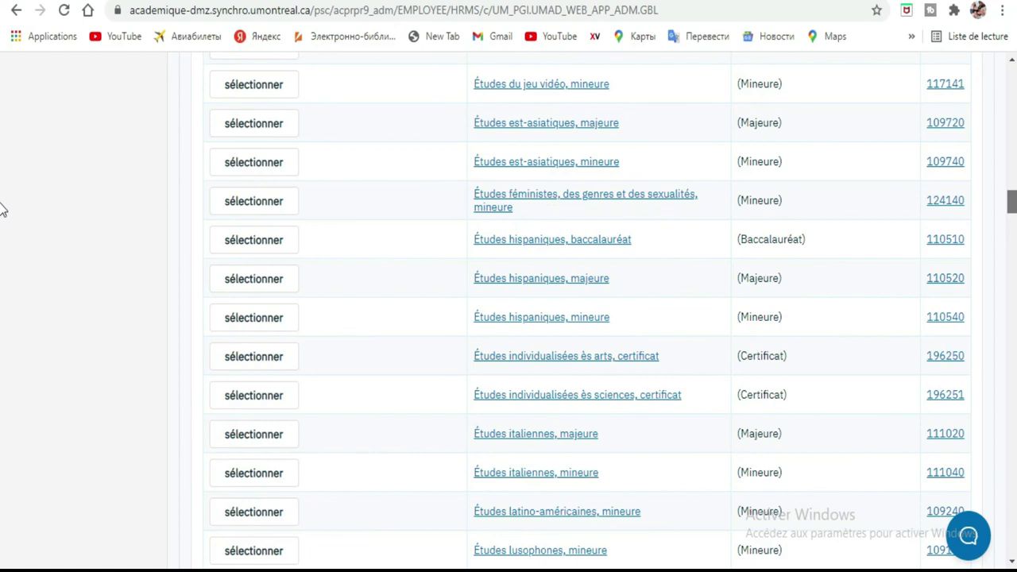
scroll(3, 209, down, 9)
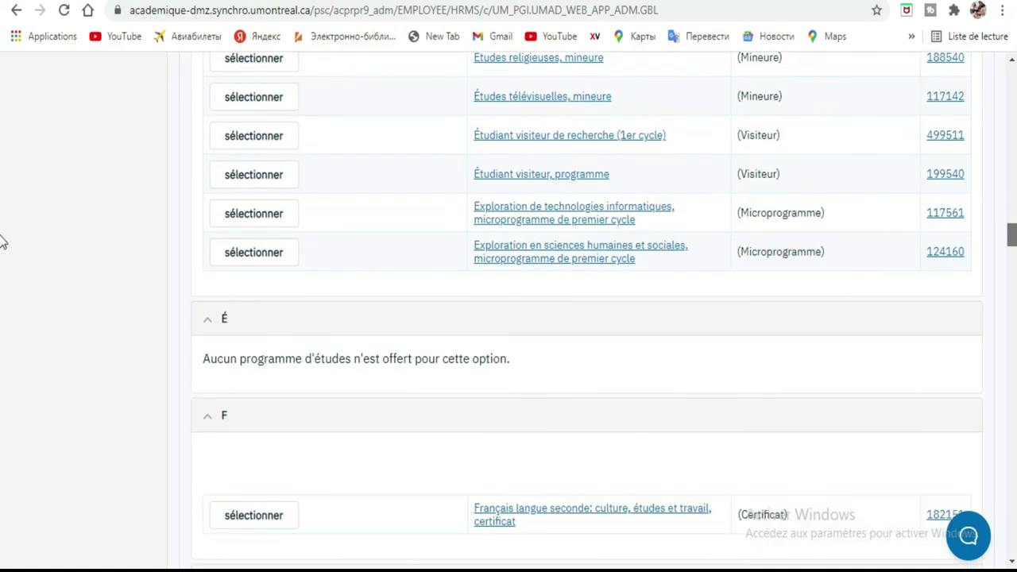
scroll(2, 243, down, 18)
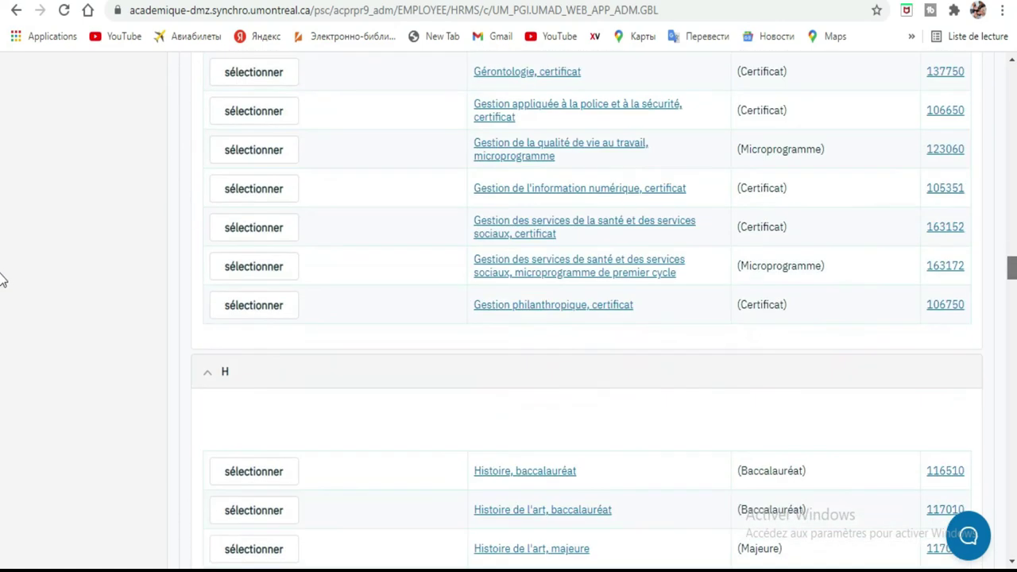
scroll(3, 307, down, 1)
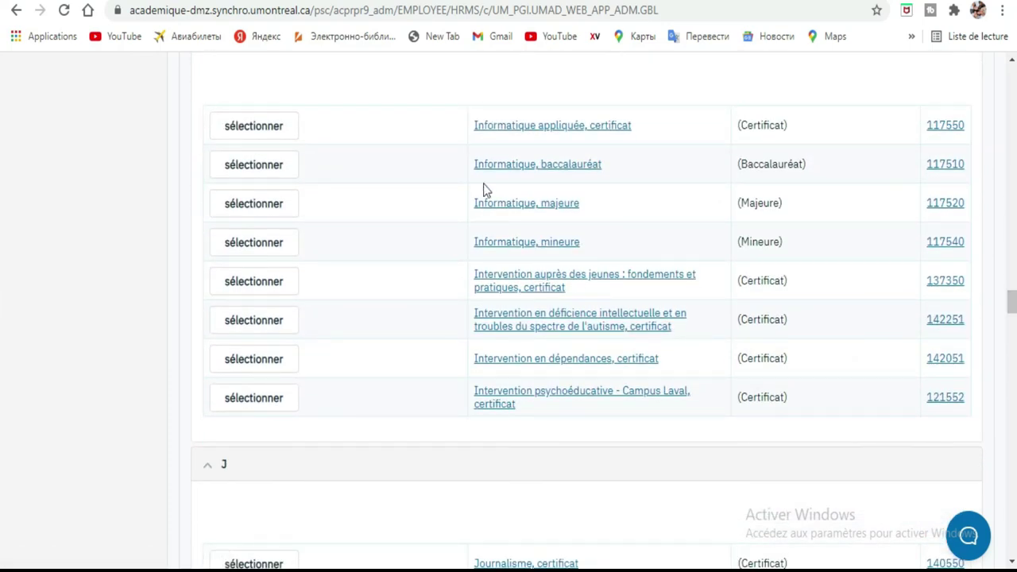
click(242, 175)
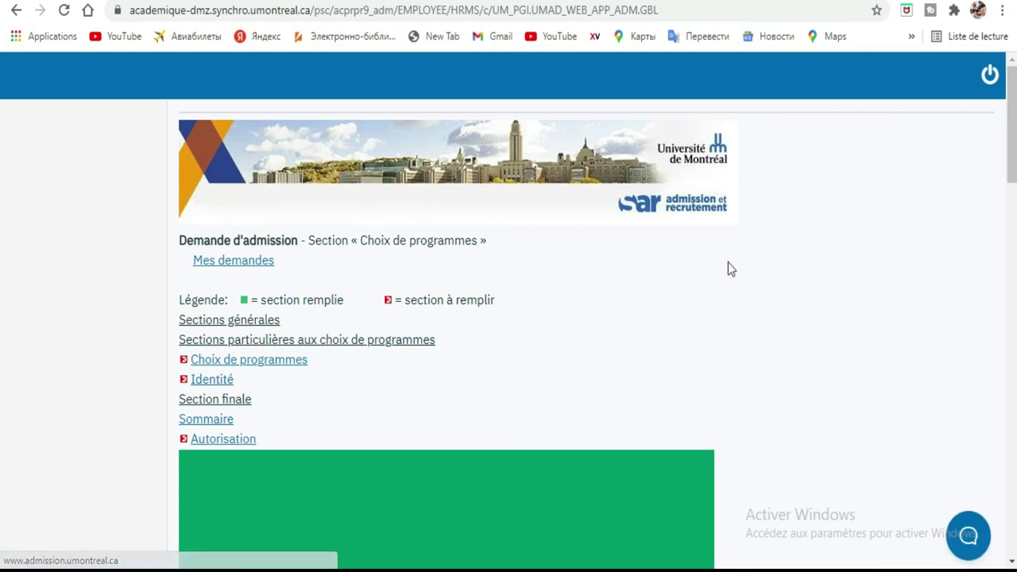
Scroll past Programme #1 (117510, Temps plein, Campus Montréal) and choose programme 2.
scroll(2, 159, down, 10)
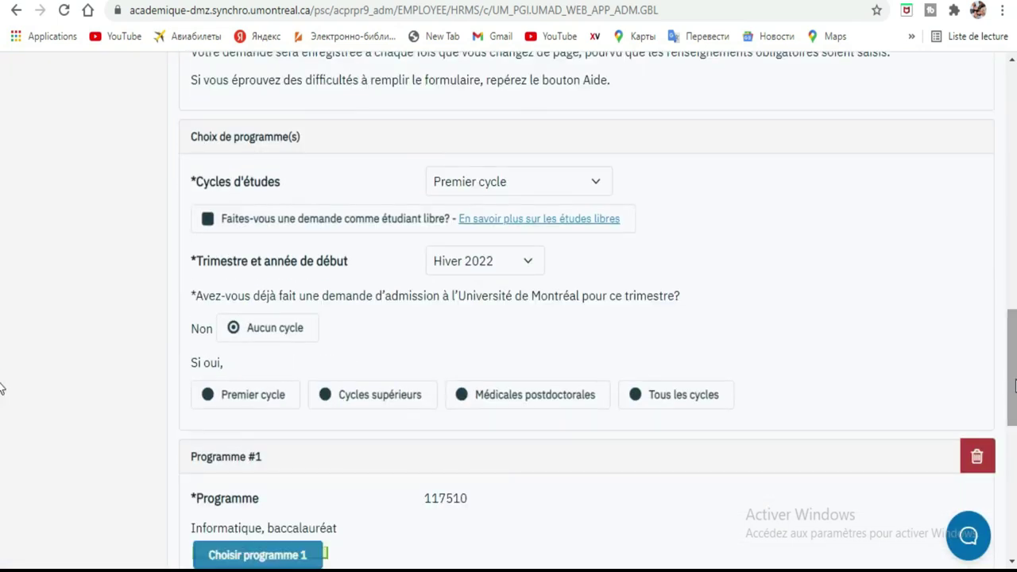
scroll(2, 388, down, 2)
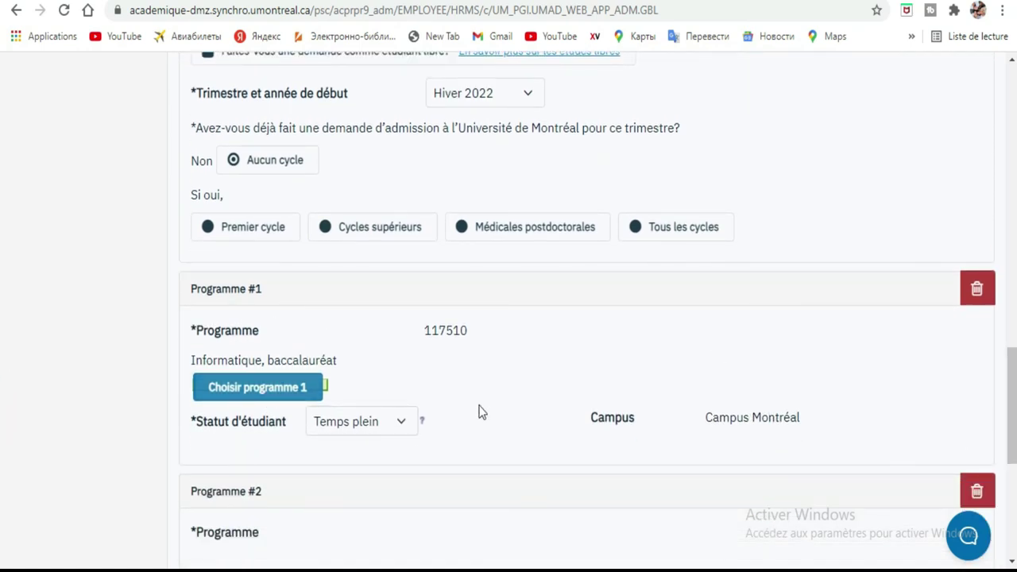
drag(1011, 363, 1014, 435)
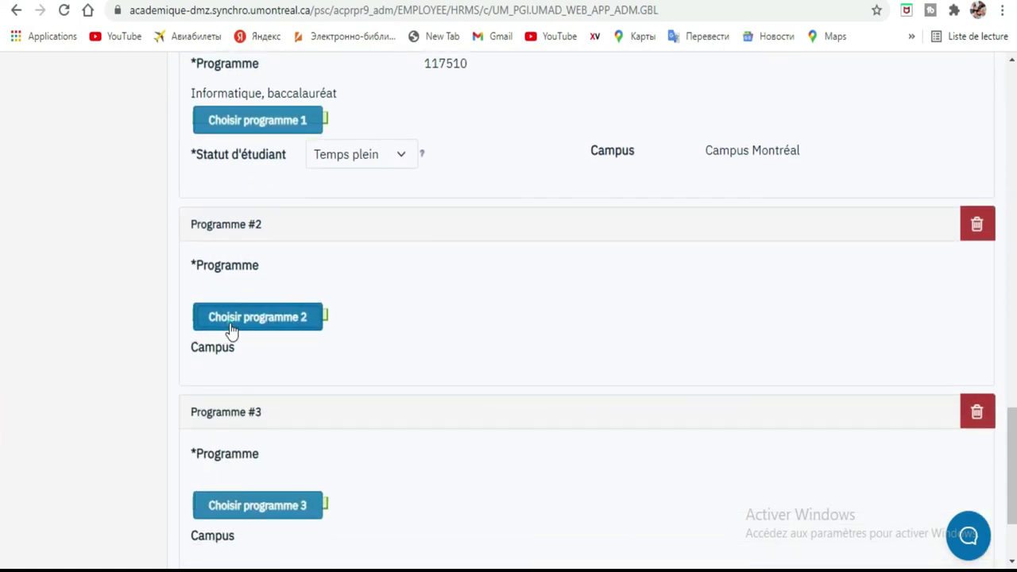
click(232, 328)
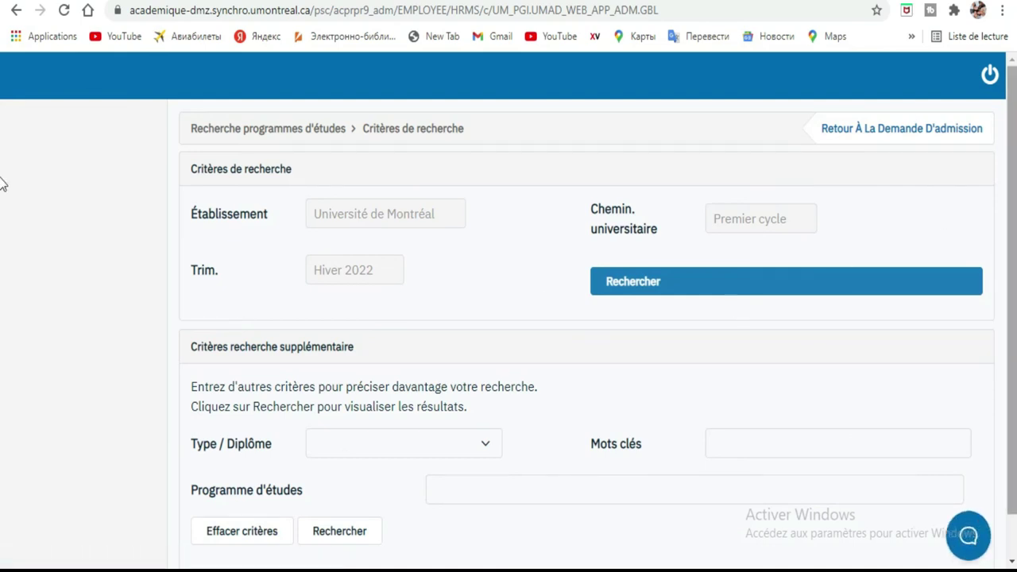
List all Premier cycle programmes for the second choice and open Économie et politique, baccalauréat.
scroll(2, 239, down, 1)
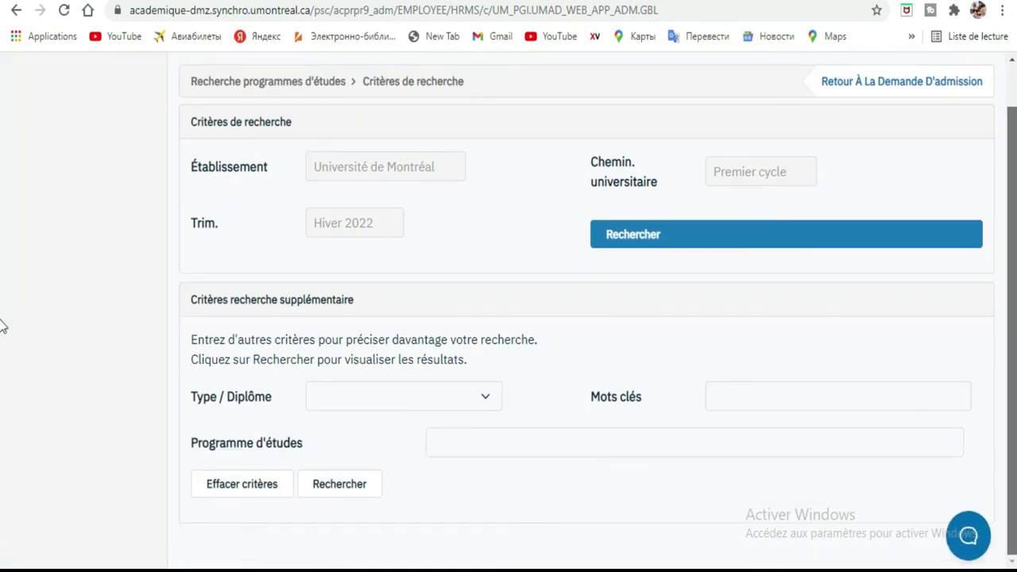
click(676, 242)
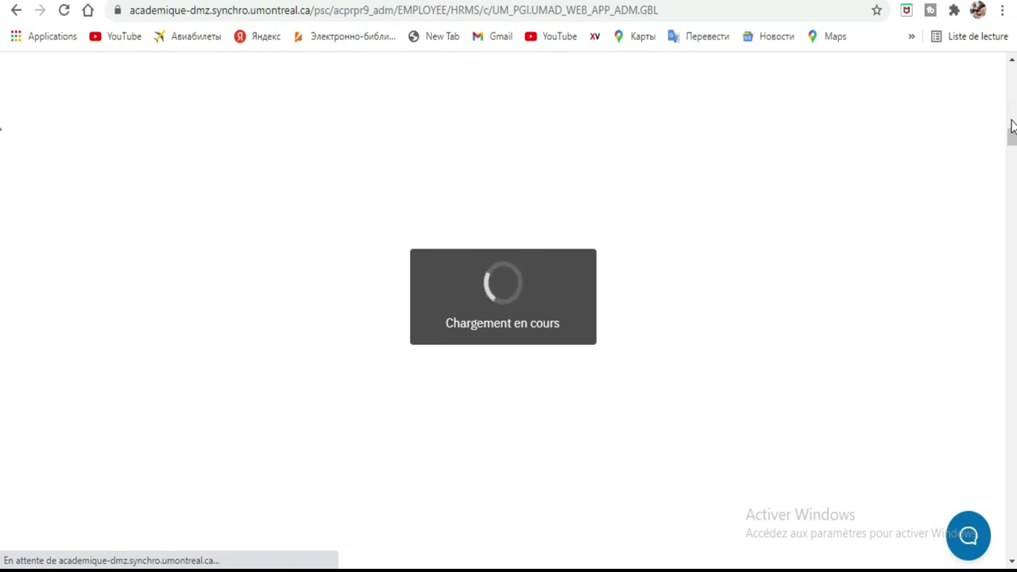
drag(1013, 139, 1014, 87)
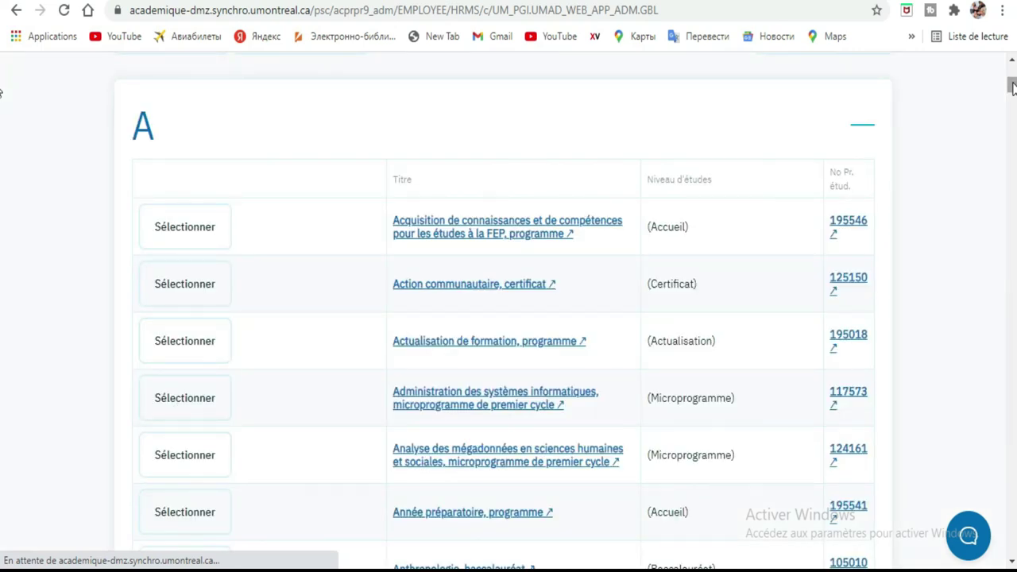
scroll(4, 119, down, 20)
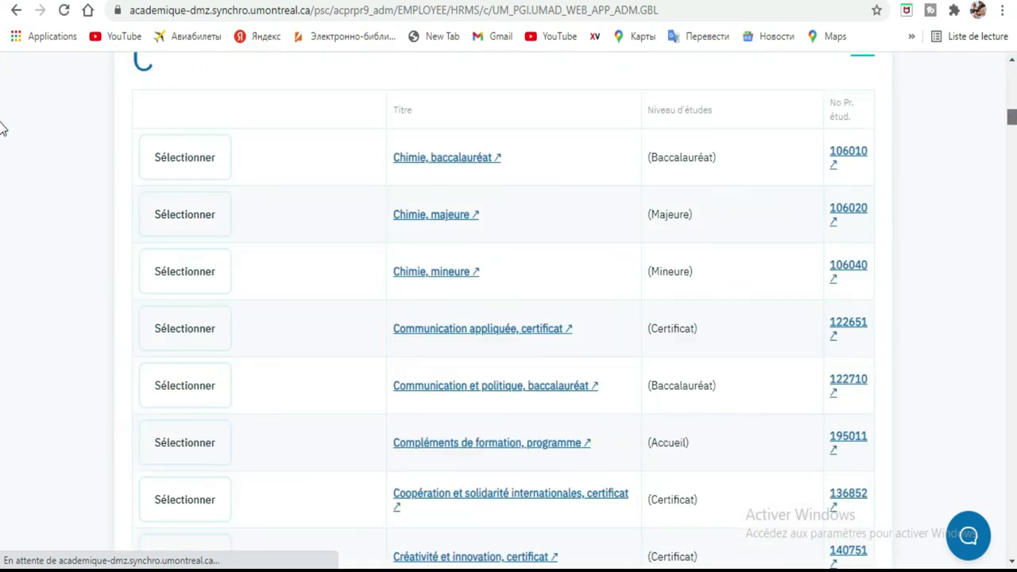
scroll(2, 151, down, 10)
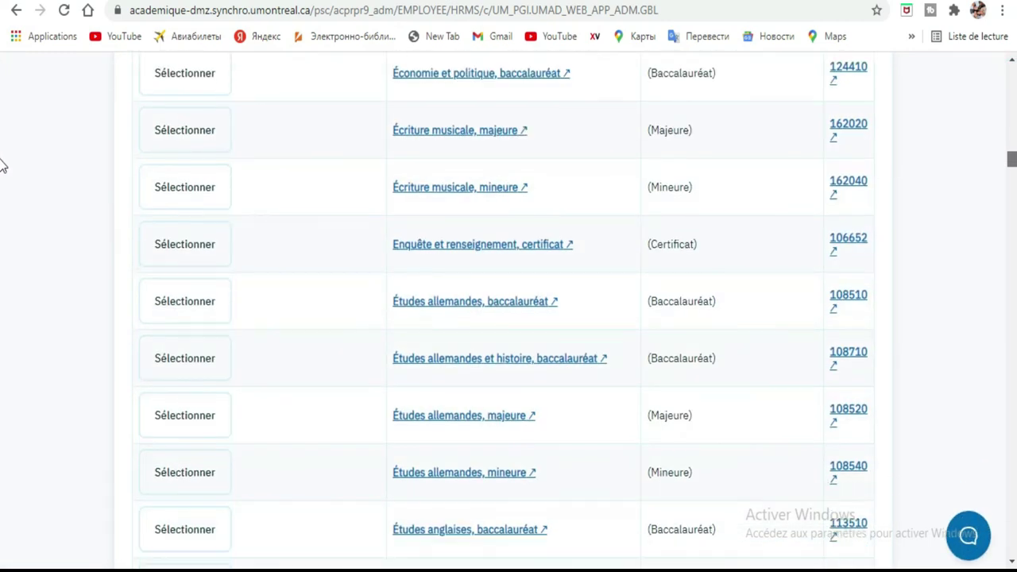
scroll(2, 163, up, 4)
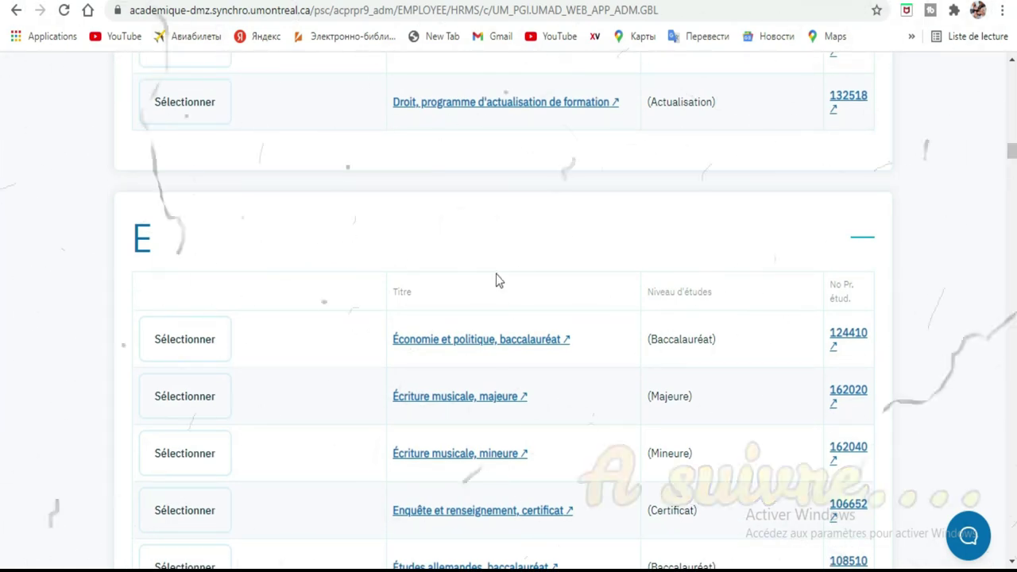
click(477, 342)
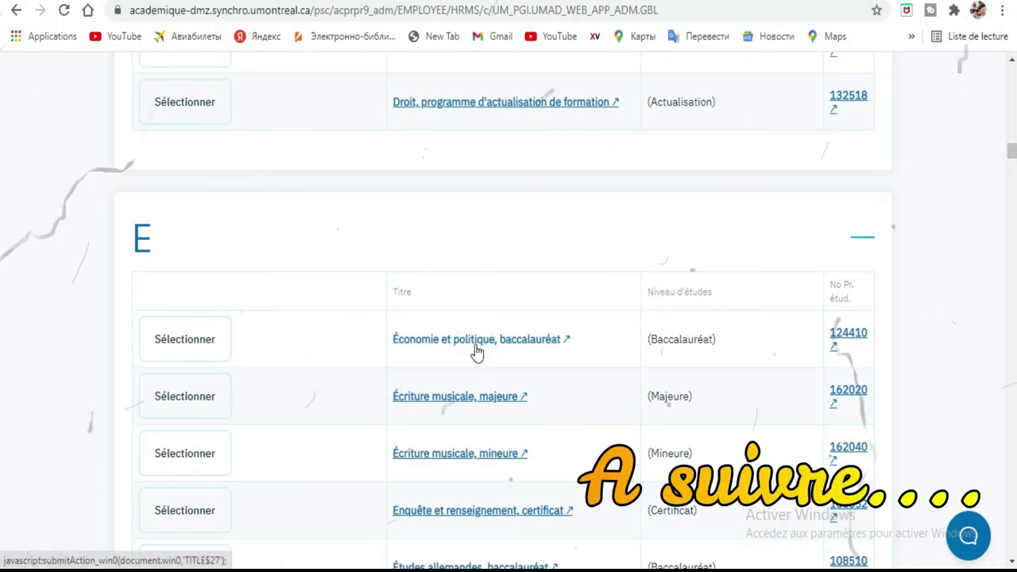